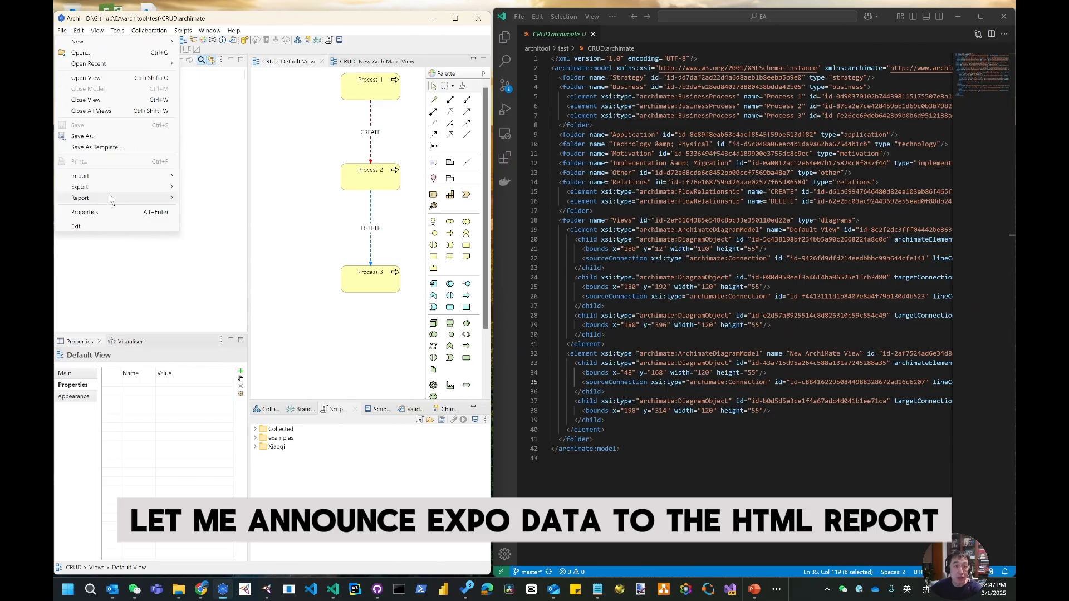
- Start an HTML report export of the CRUD model and browse to the GitHub\EA\architool\test folder as destination
mouse_move(112, 199)
left_click(206, 210)
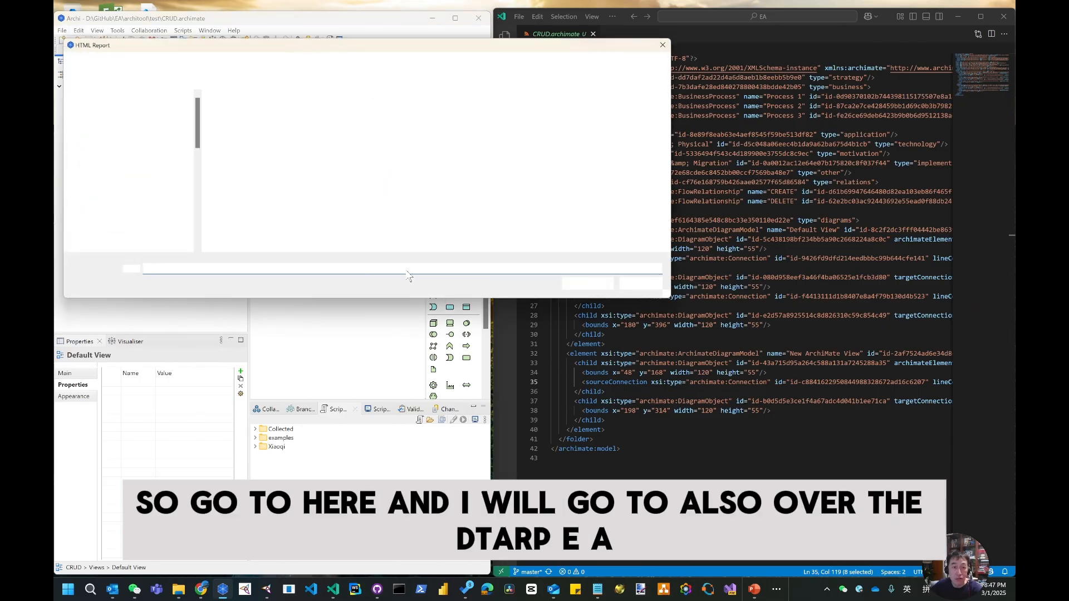
scroll(106, 184, "up", 3)
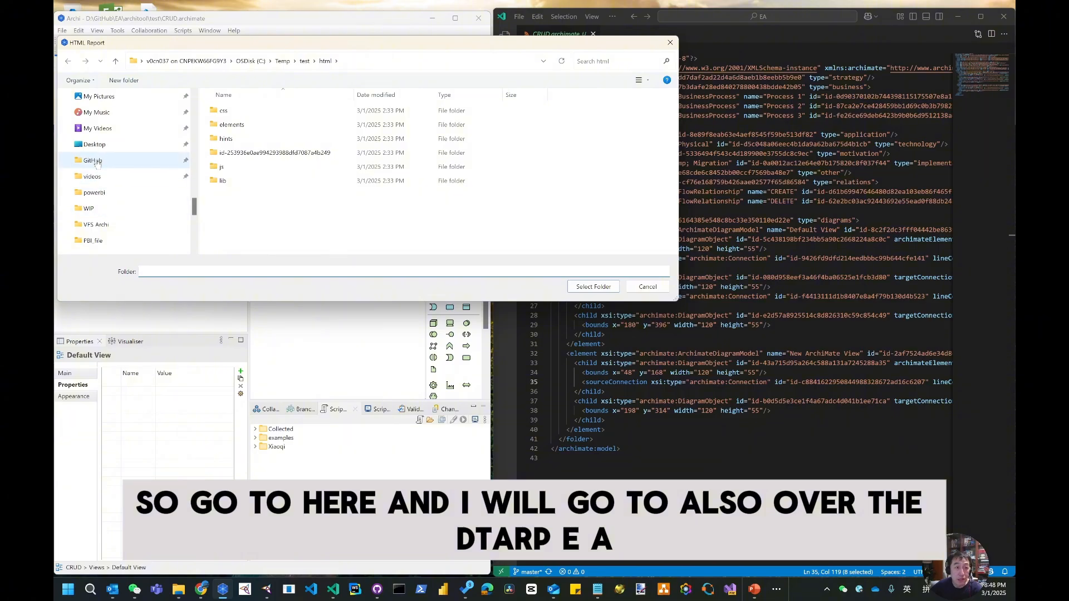
left_click(93, 161)
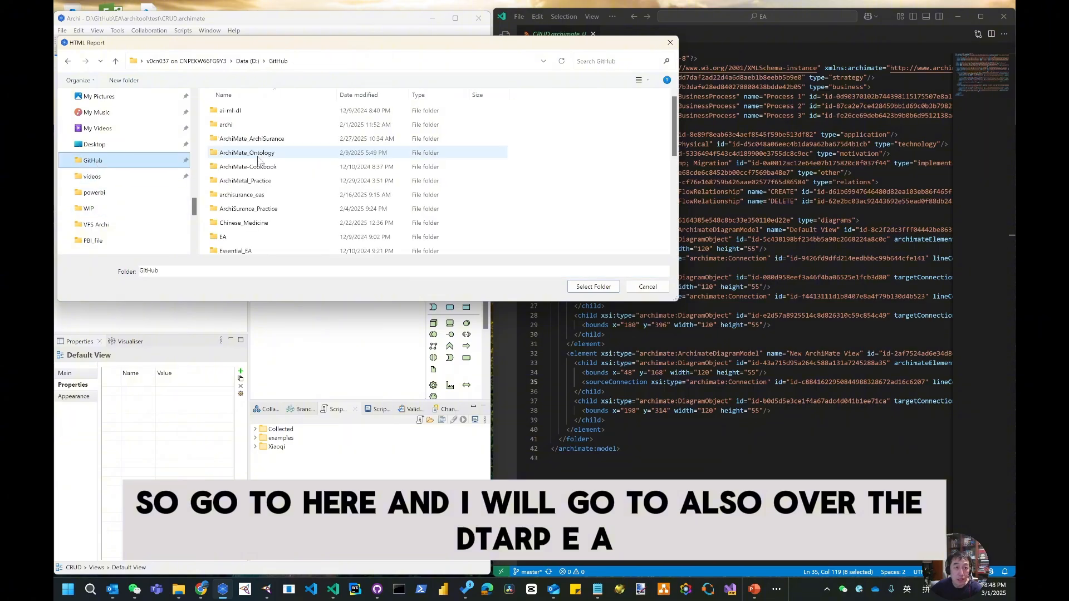
double_click(231, 231)
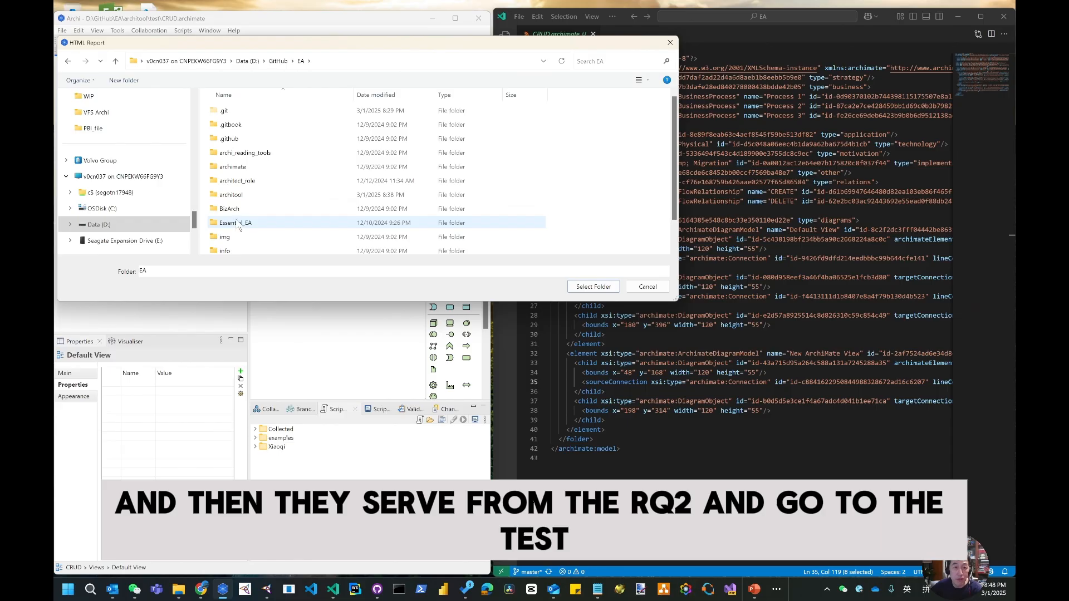
double_click(241, 195)
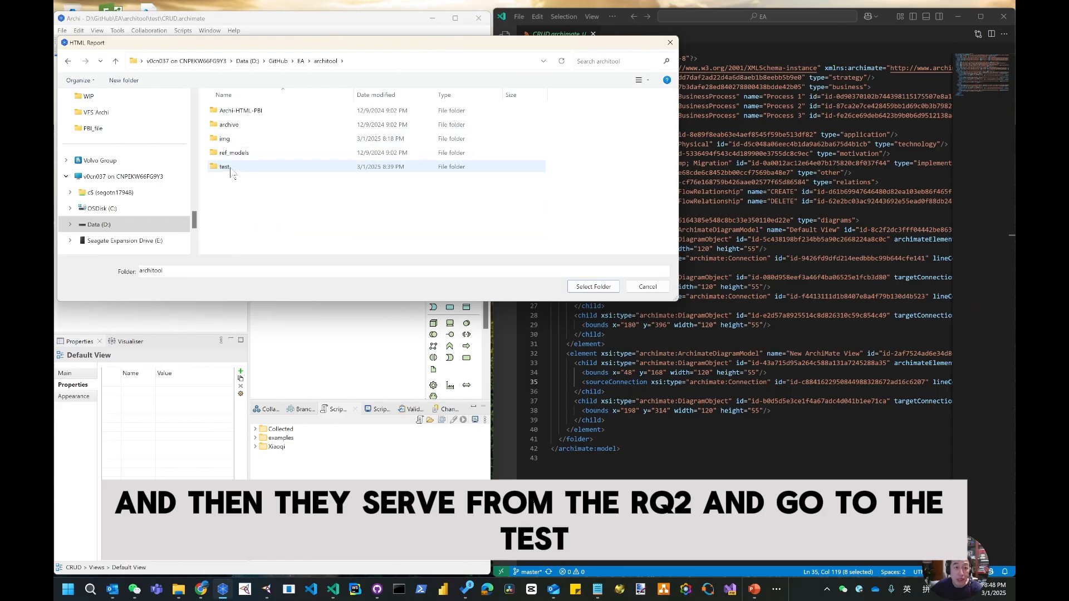
double_click(229, 167)
- Create a folder named test_html inside the test folder and export the HTML report into it
right_click(254, 170)
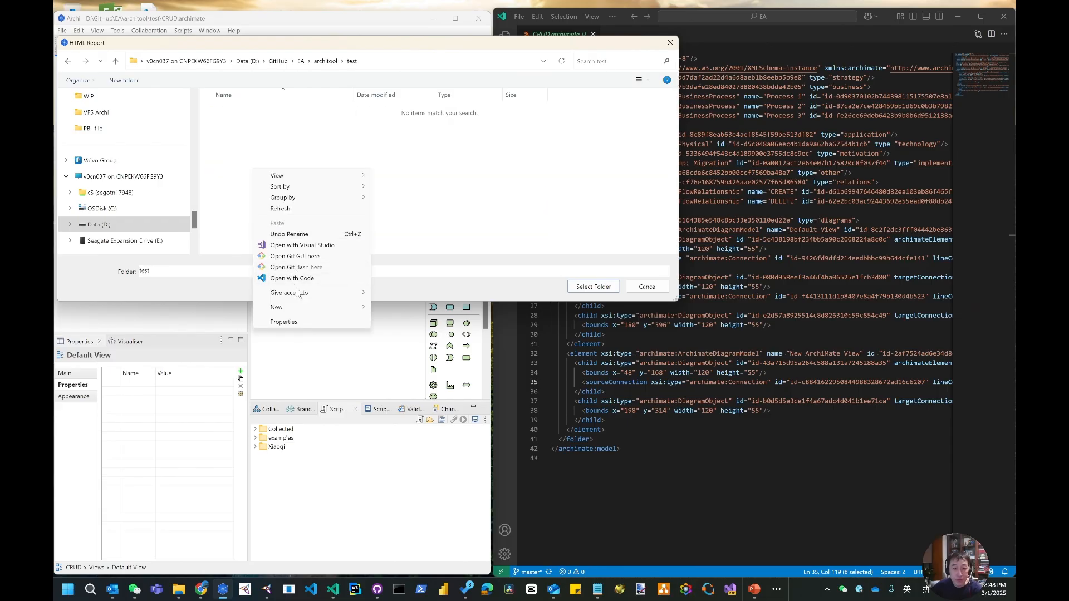
mouse_move(305, 307)
left_click(382, 305)
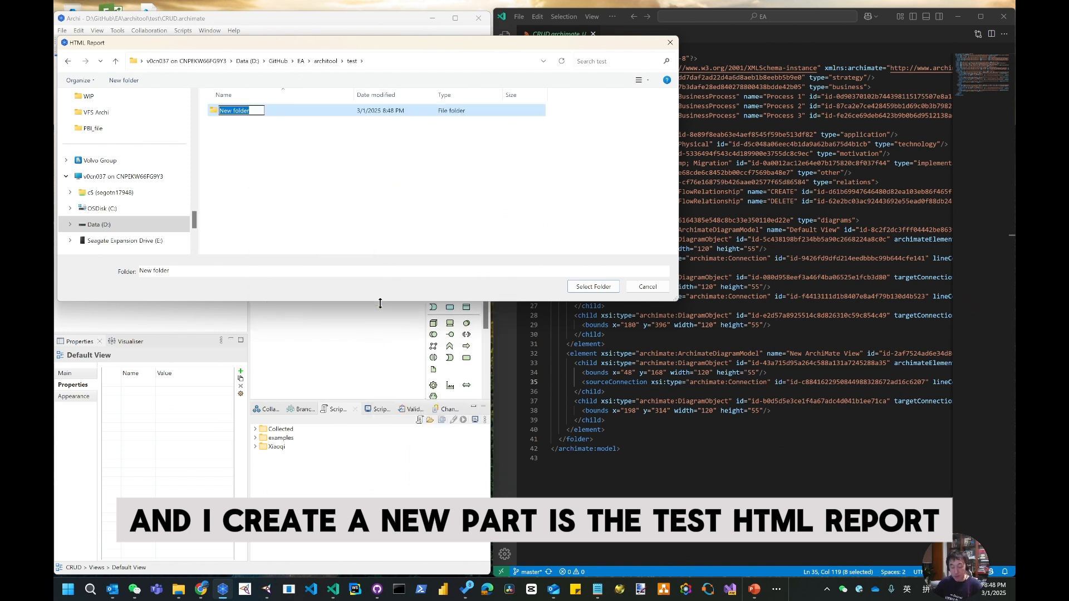
type("test_")
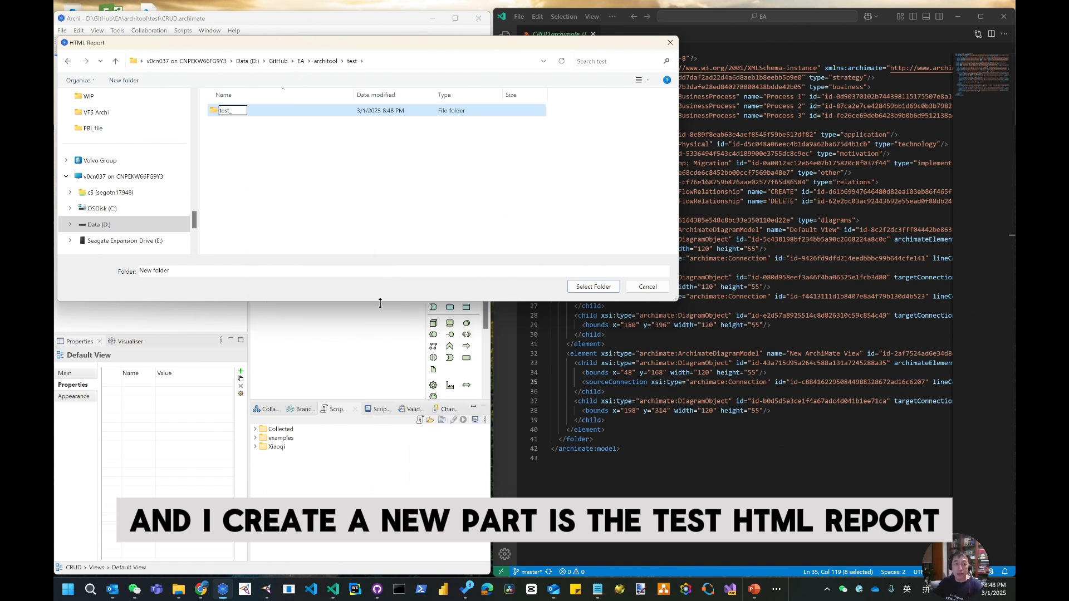
type("html")
key("Return")
key("Return")
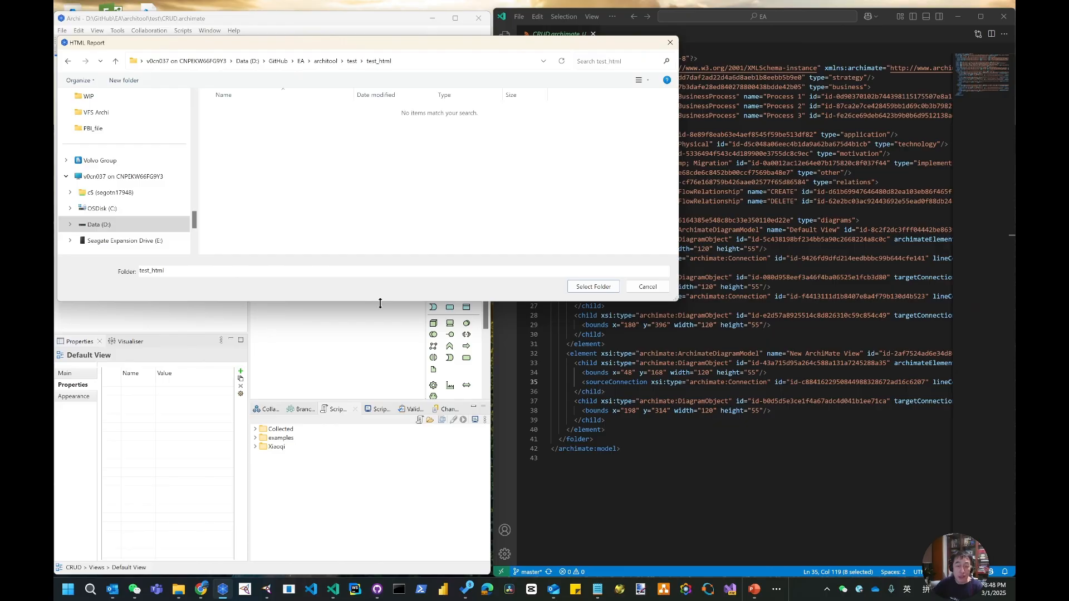
left_click(601, 289)
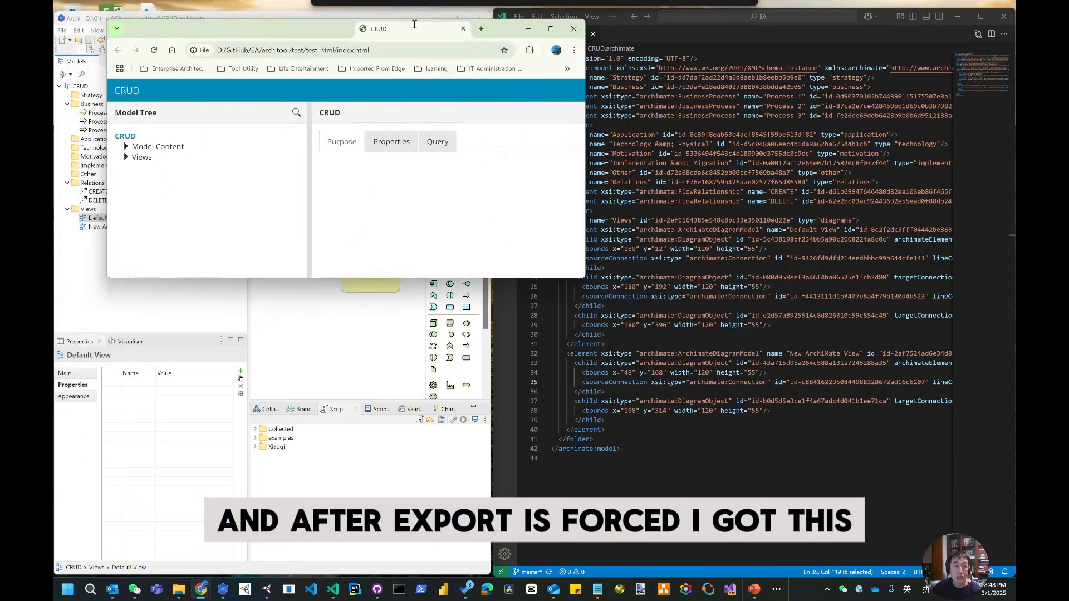
- Arrange the report's browser window at full height beside the code editor window
left_click_drag(415, 24, 360, 7)
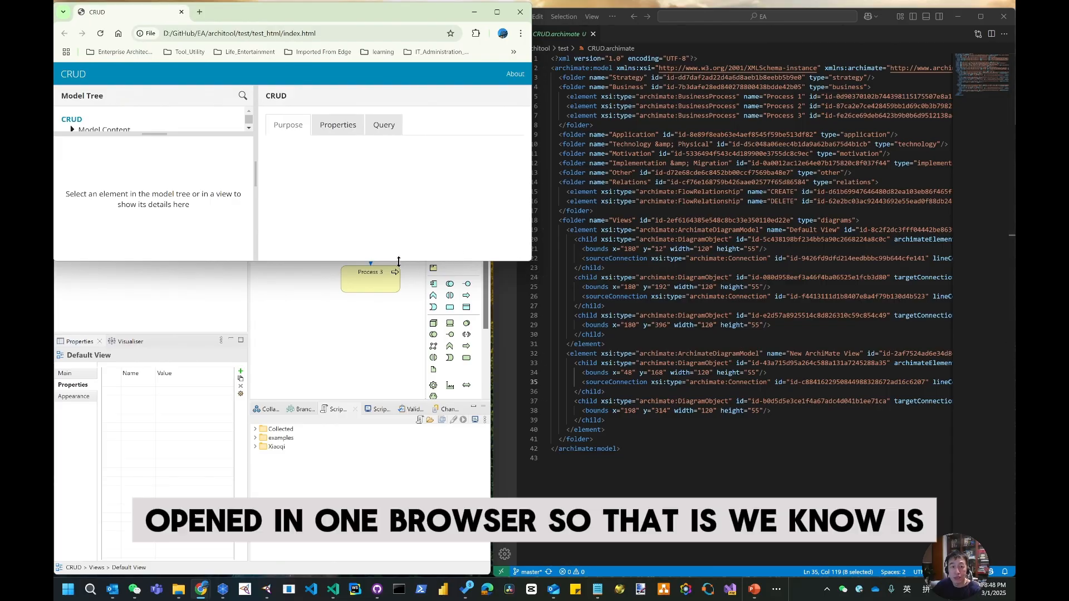
left_click_drag(399, 262, 398, 577)
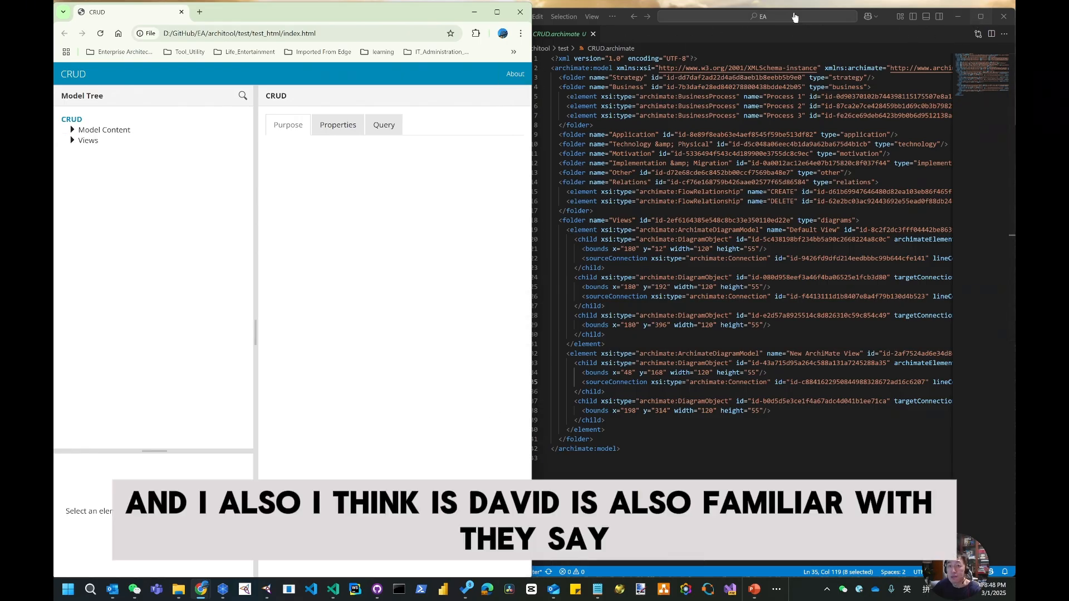
left_click_drag(653, 10, 653, 2)
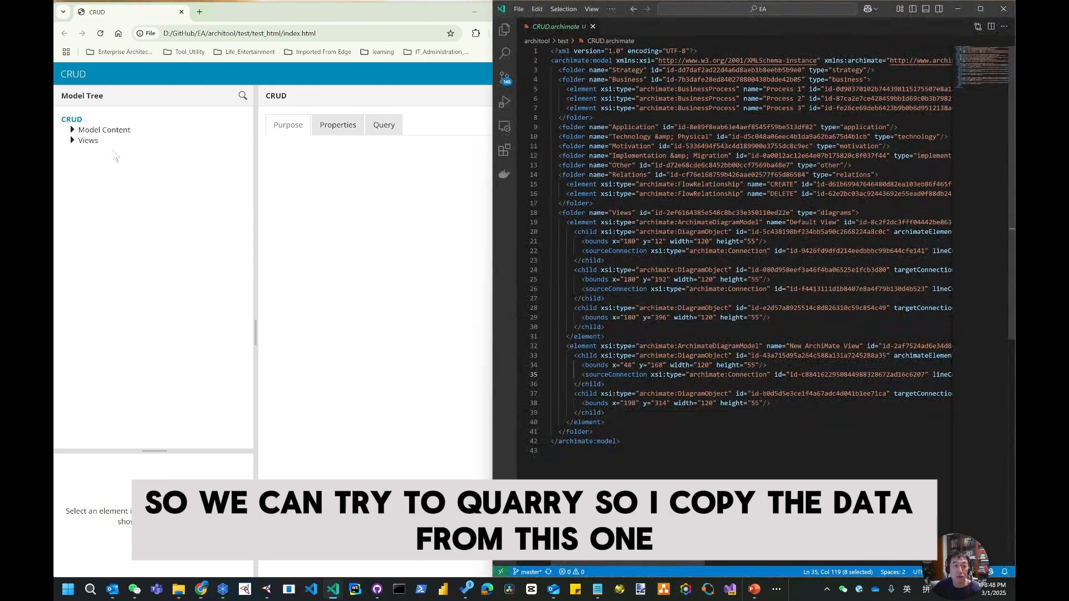
- Expand Views in the report's model tree, open the model's query page and narrow the tree to widen it
left_click(73, 140)
left_click(379, 127)
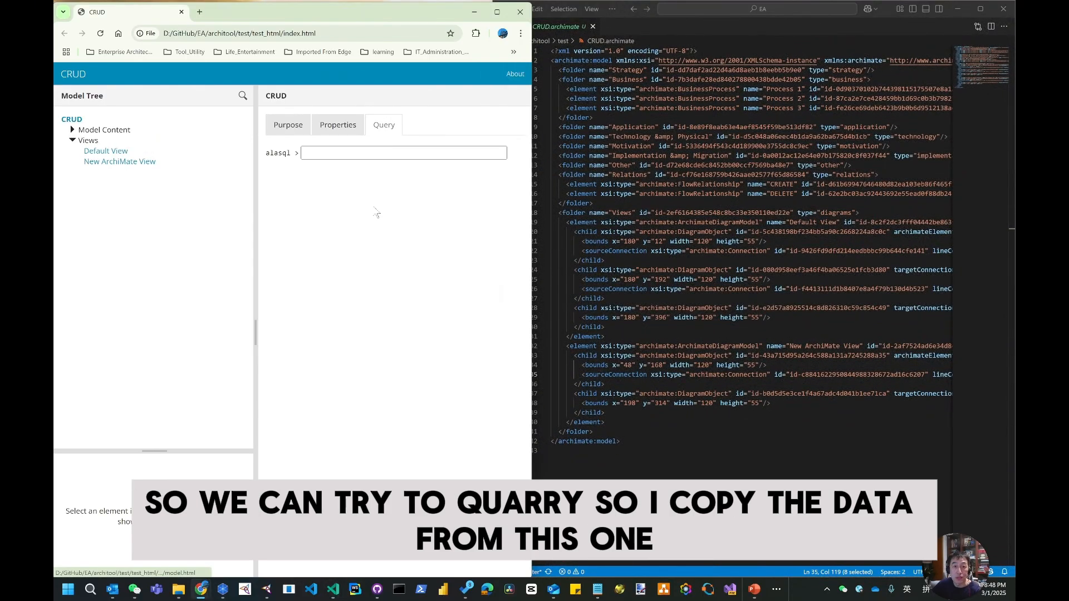
left_click_drag(257, 174, 182, 174)
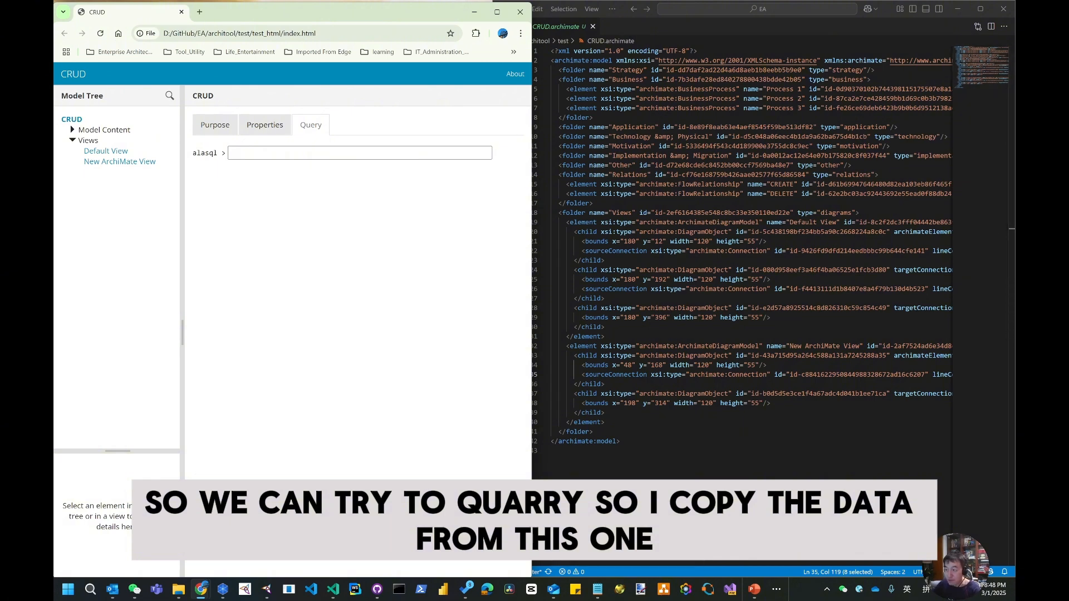
- Run an alasql query joining Relationships with Elements for source and target IDs, names and type, filtered by r.type = 'FlowRelationship'
key("alt+Tab")
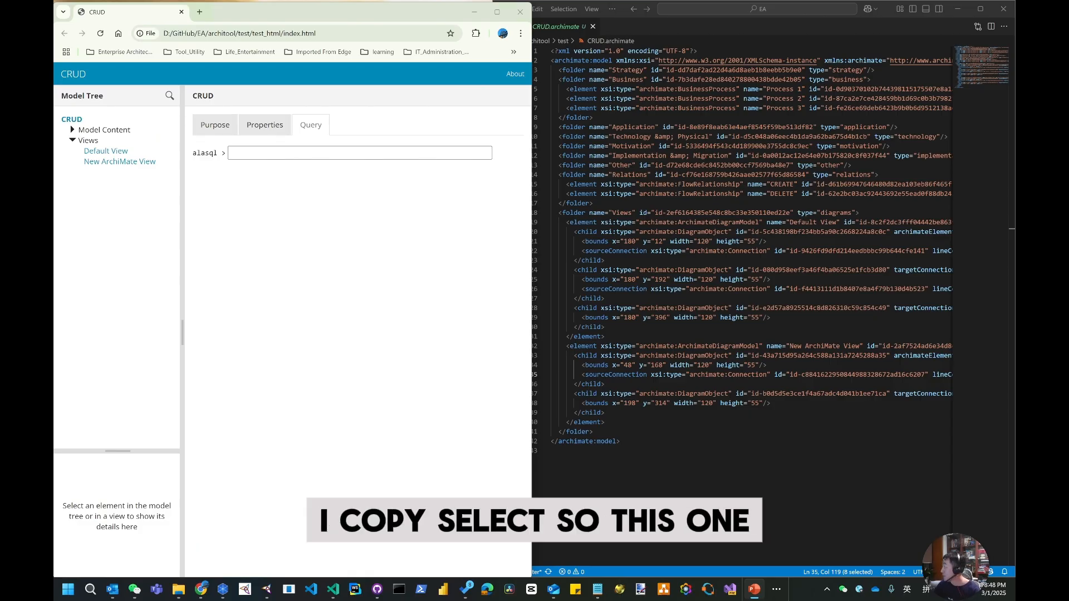
key("alt+Tab")
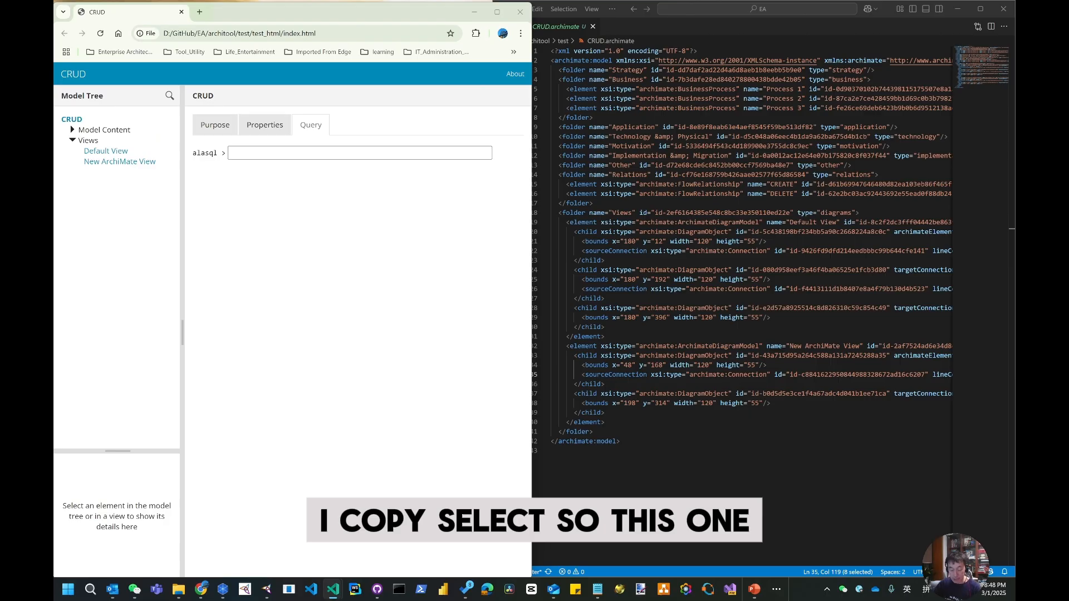
left_click(341, 152)
left_click(334, 175)
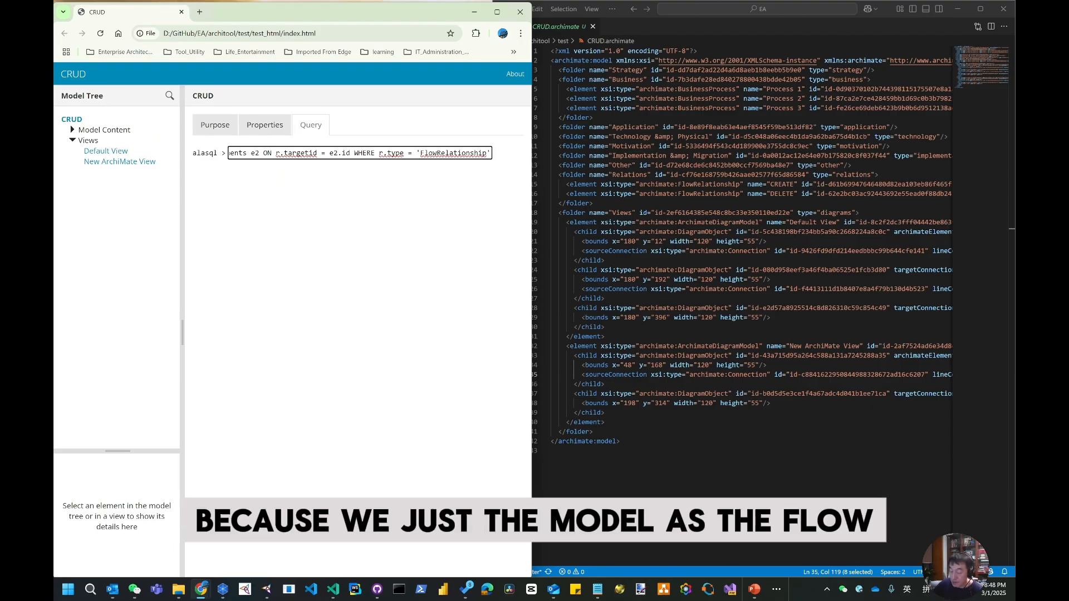
key("Home")
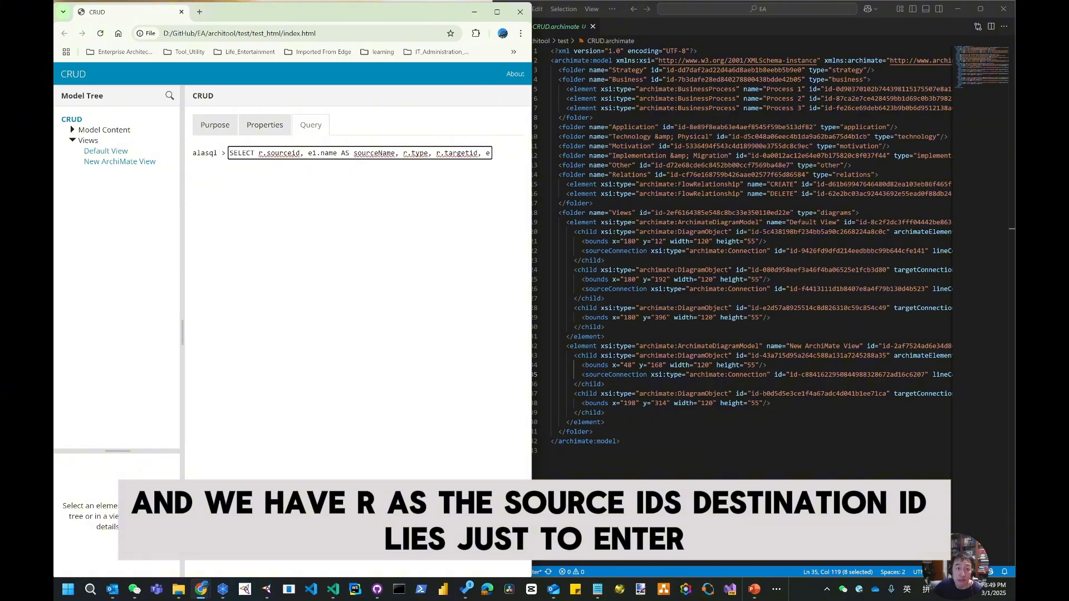
left_click(321, 153)
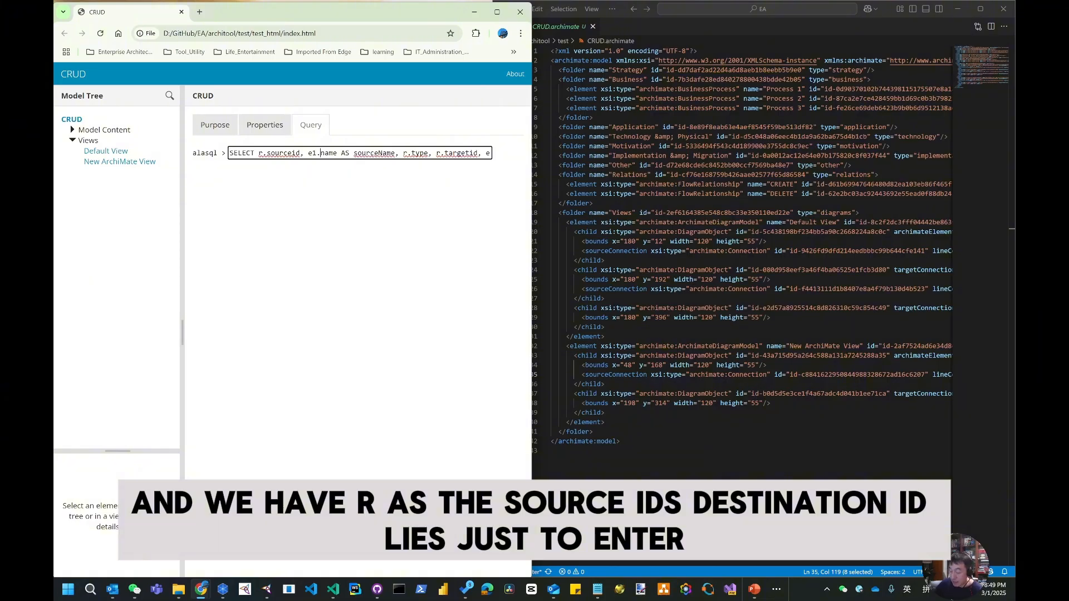
key("Return")
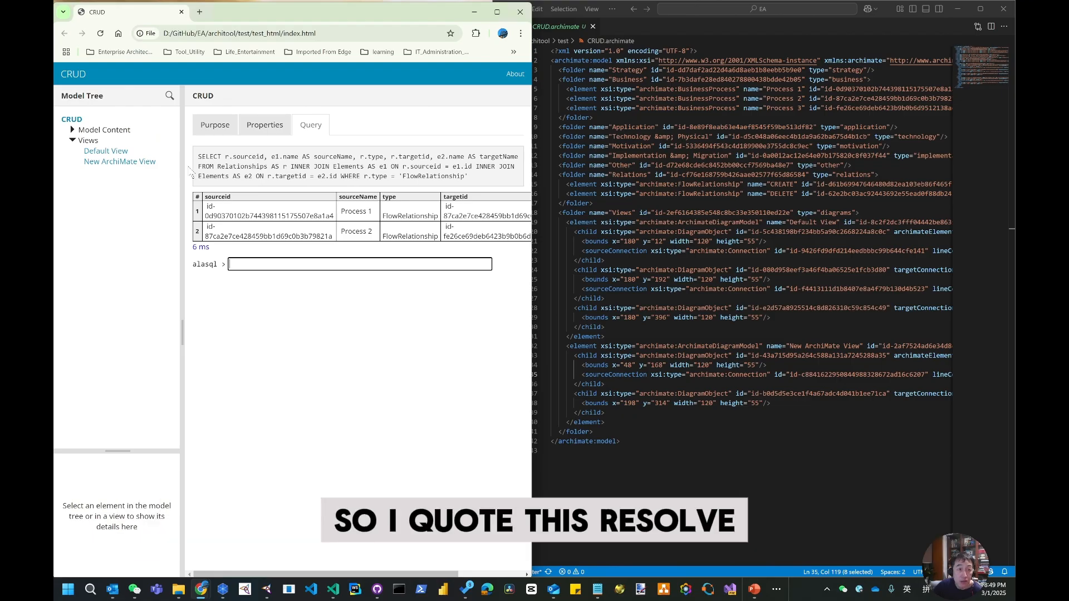
- Narrow the model tree further and inspect all query result columns in the maximized browser window, restoring its size at the end
left_click_drag(184, 170, 120, 169)
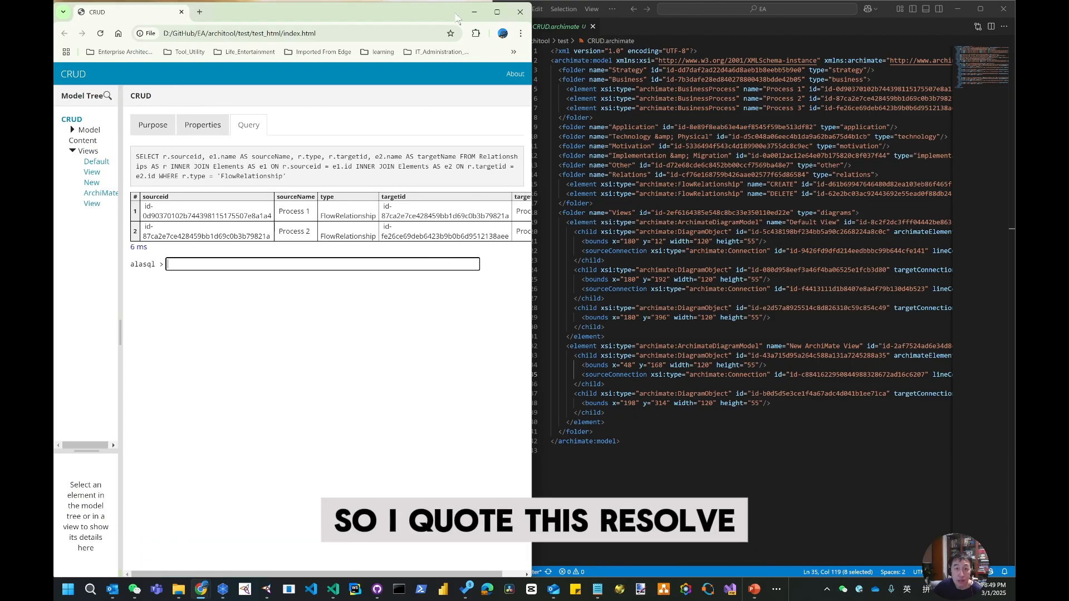
left_click(499, 13)
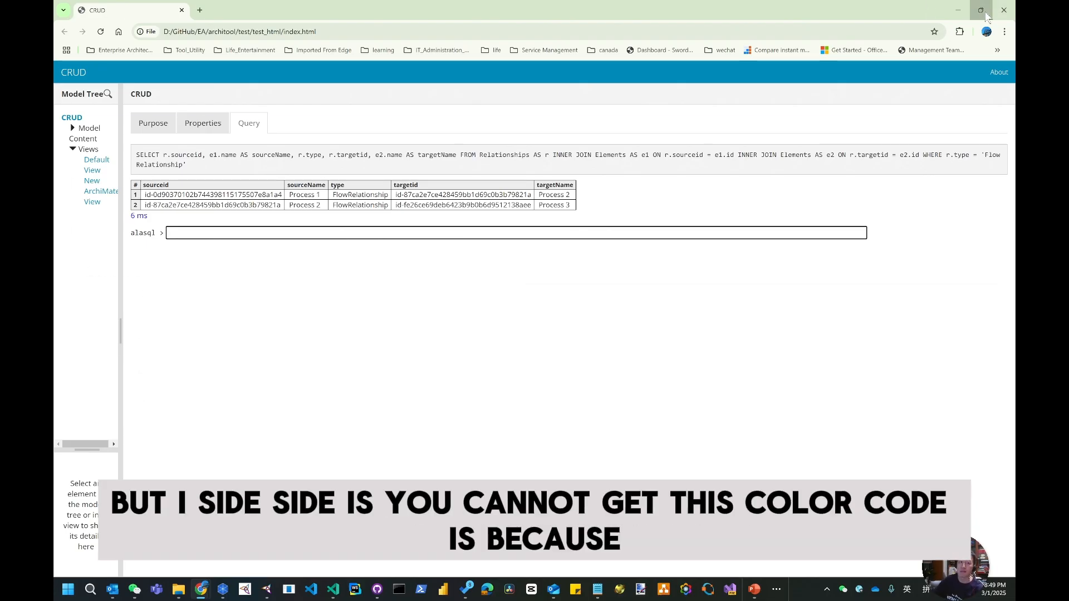
left_click(981, 10)
mouse_move(982, 10)
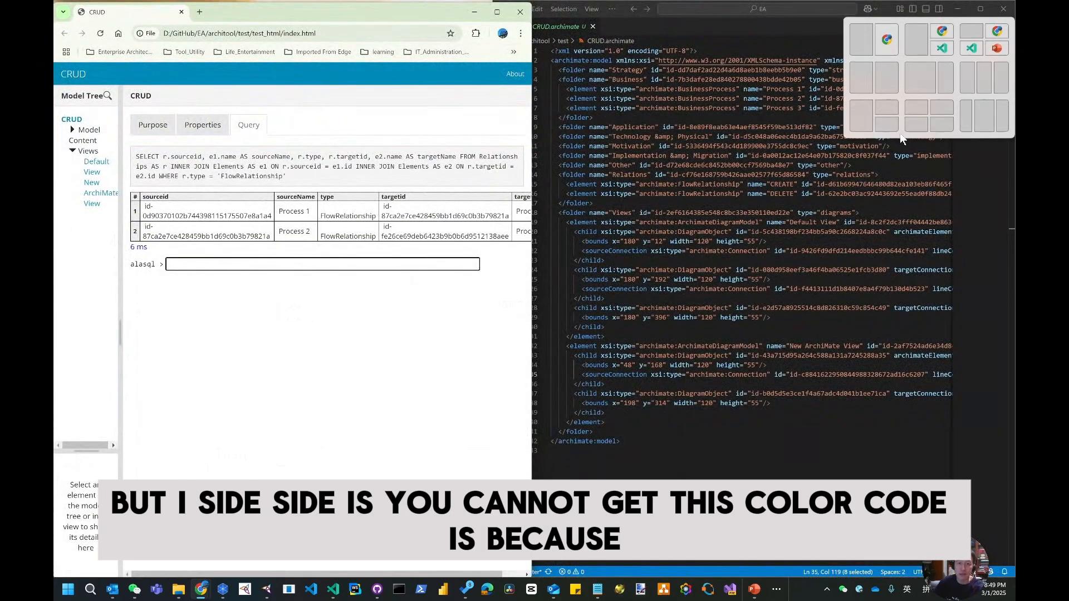
- Switch to Visual Studio Code, expand the test_html folder in the file explorer and open index.html
left_click(672, 44)
left_click(504, 29)
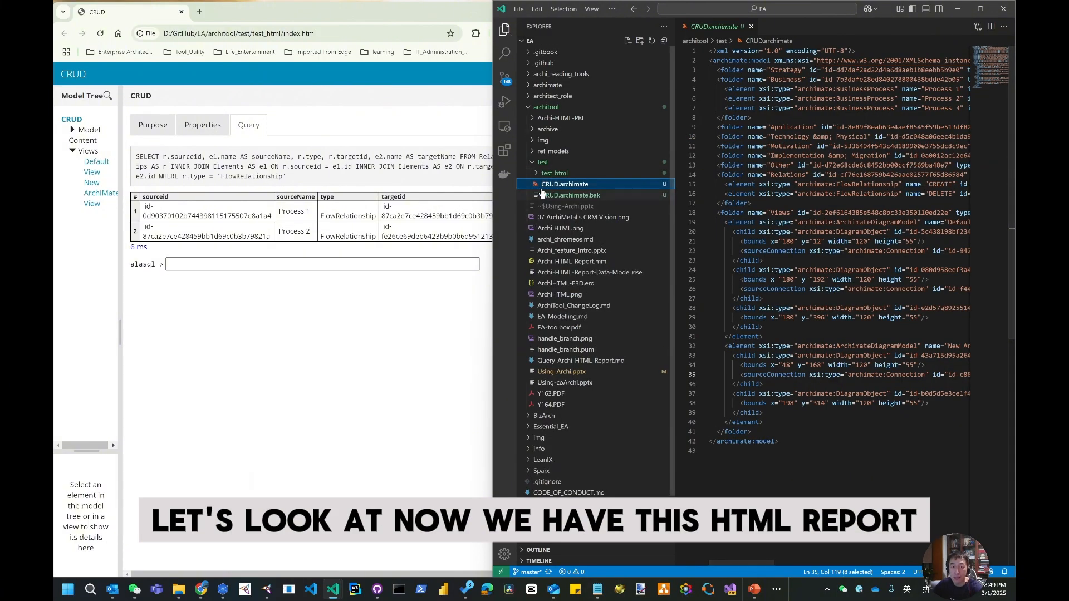
left_click(537, 174)
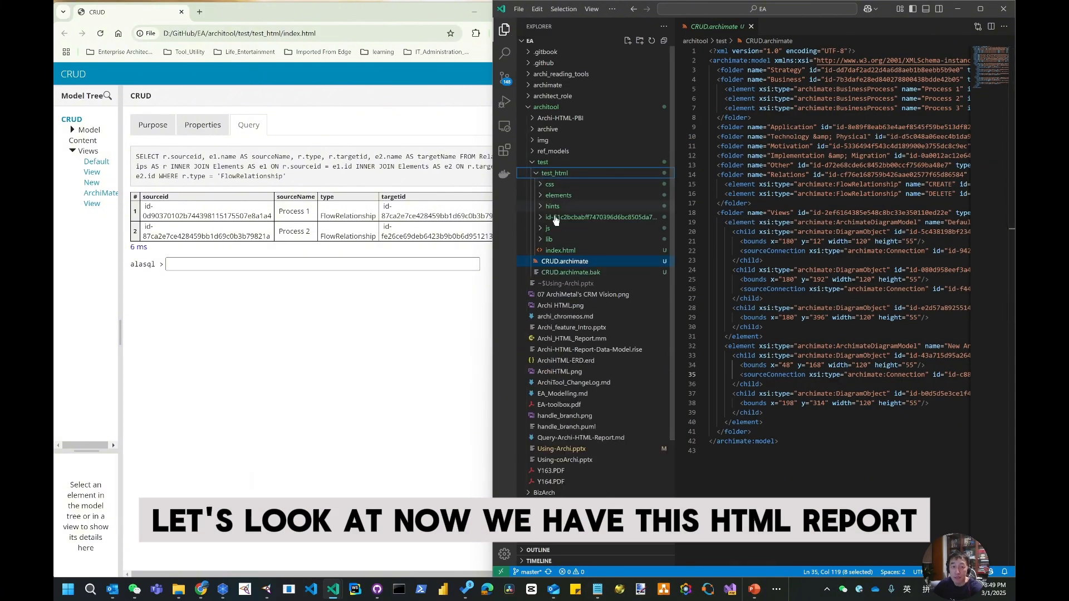
left_click(570, 254)
left_click_drag(674, 205, 637, 205)
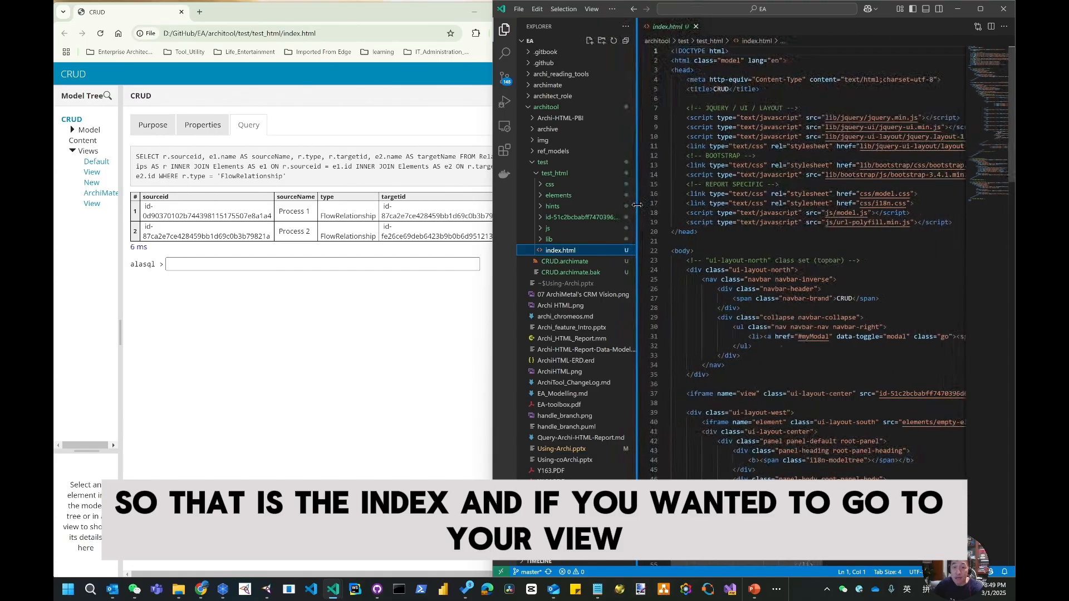
- Open the Default View in the browser's HTML report and select the view ID in its address
left_click(91, 173)
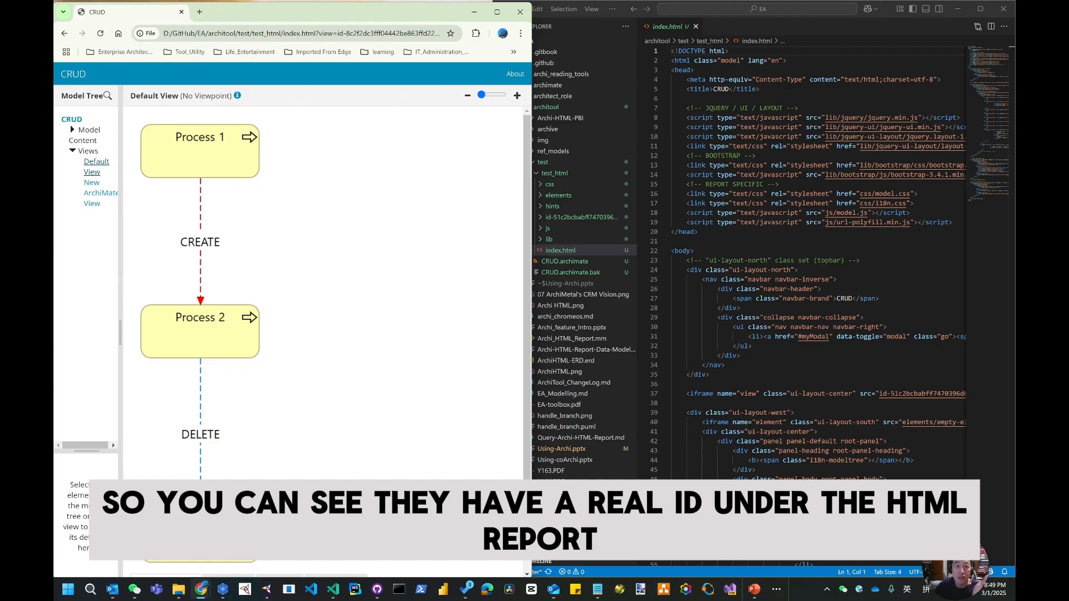
left_click_drag(353, 33, 431, 33)
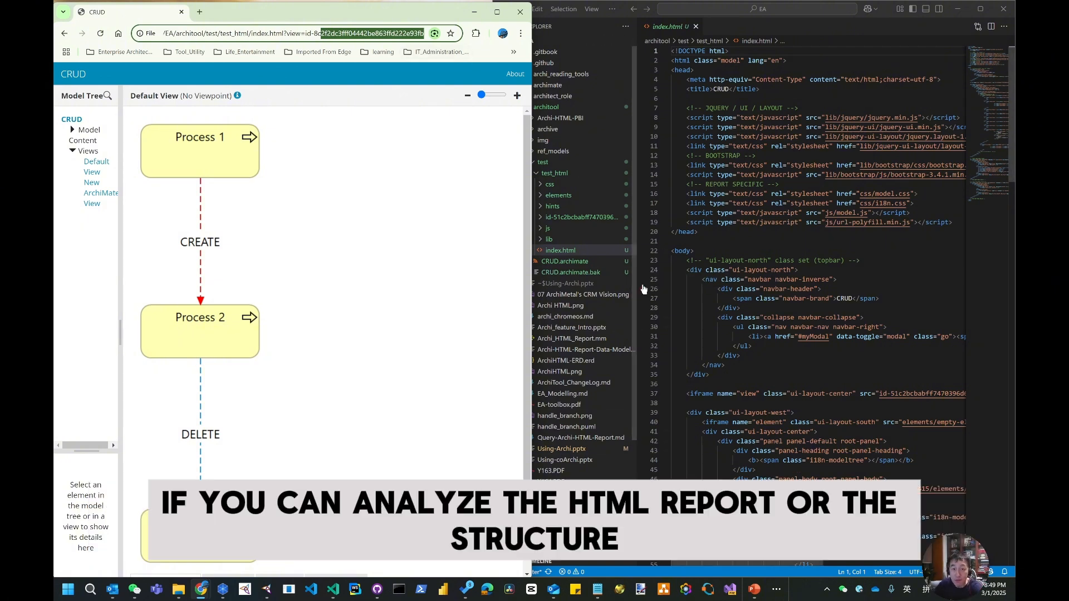
- In Visual Studio Code, open the Default View's HTML file from the report's id folder under views and examine its code with the explorer hidden
left_click_drag(643, 289, 690, 286)
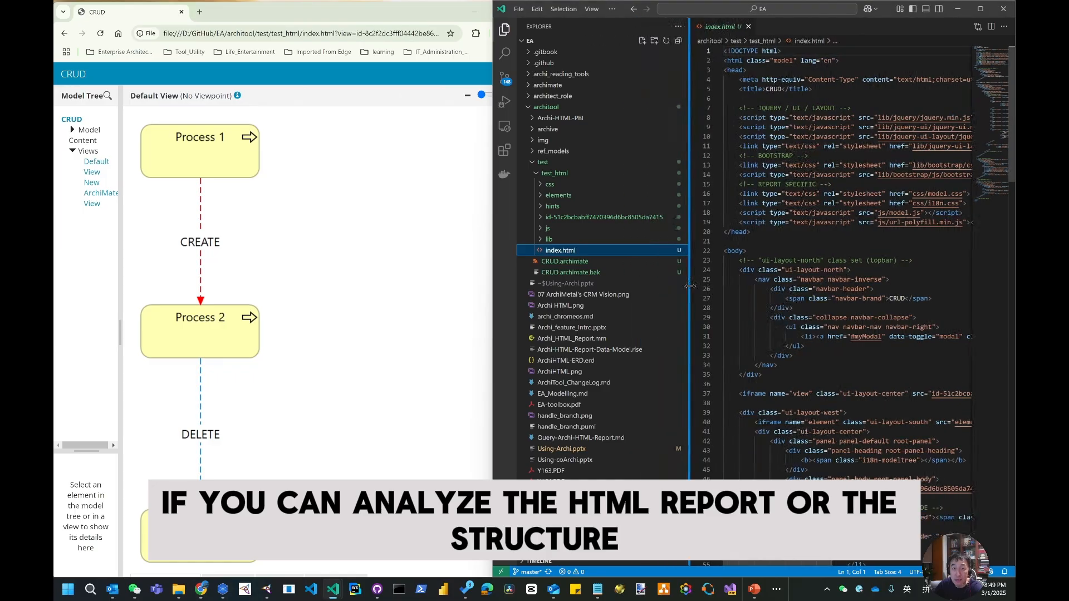
left_click(540, 218)
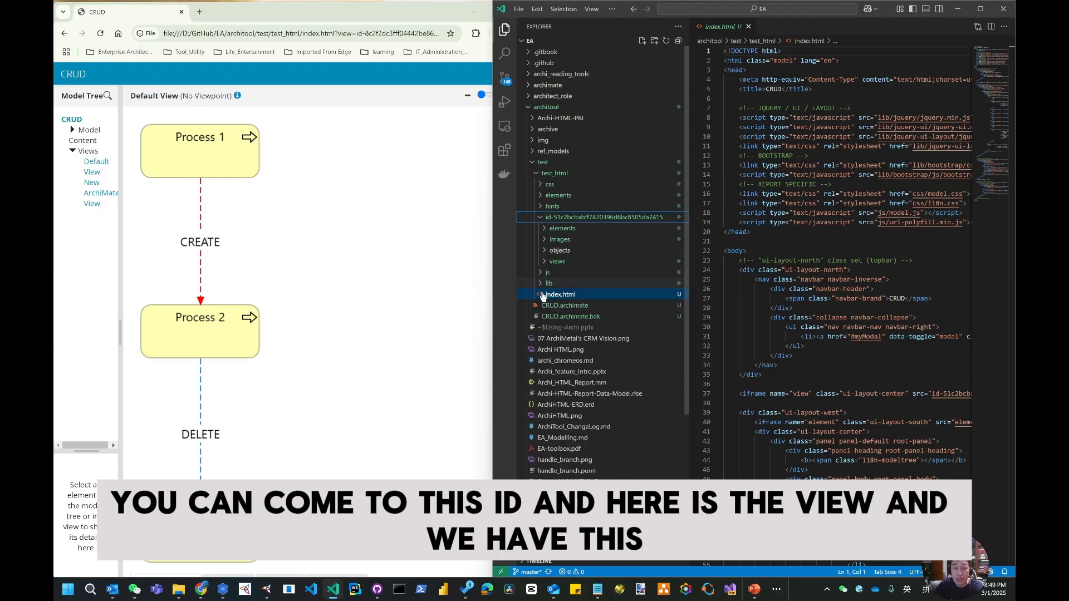
left_click(545, 262)
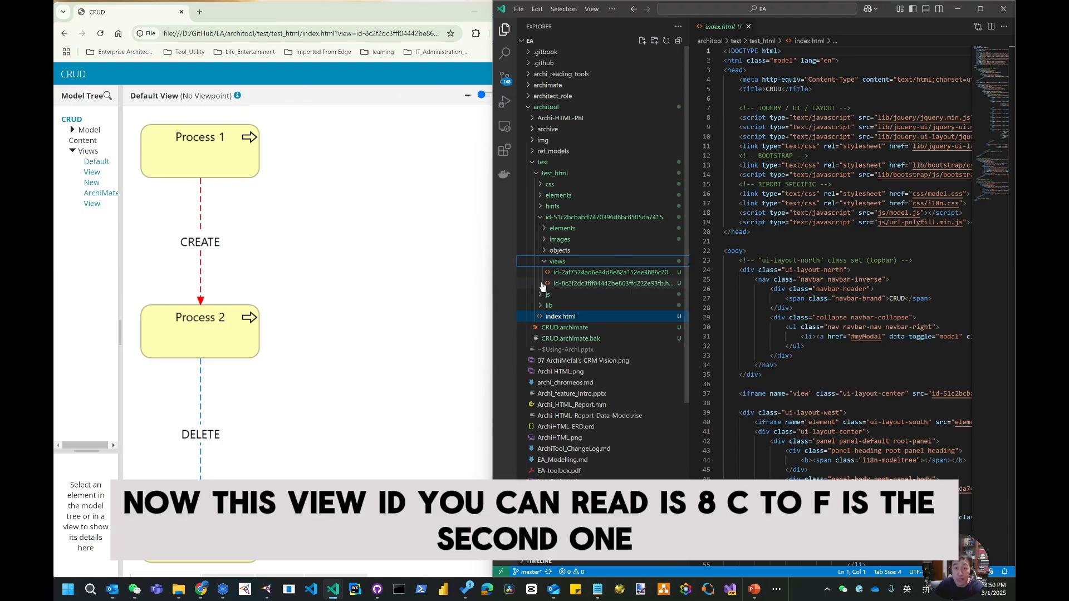
left_click(613, 284)
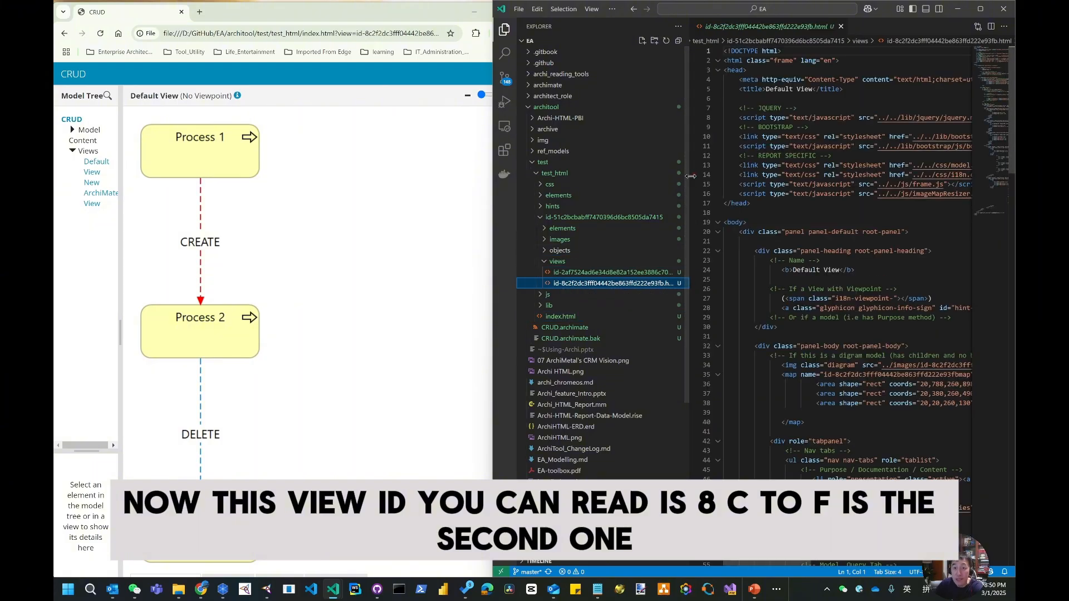
left_click(505, 30)
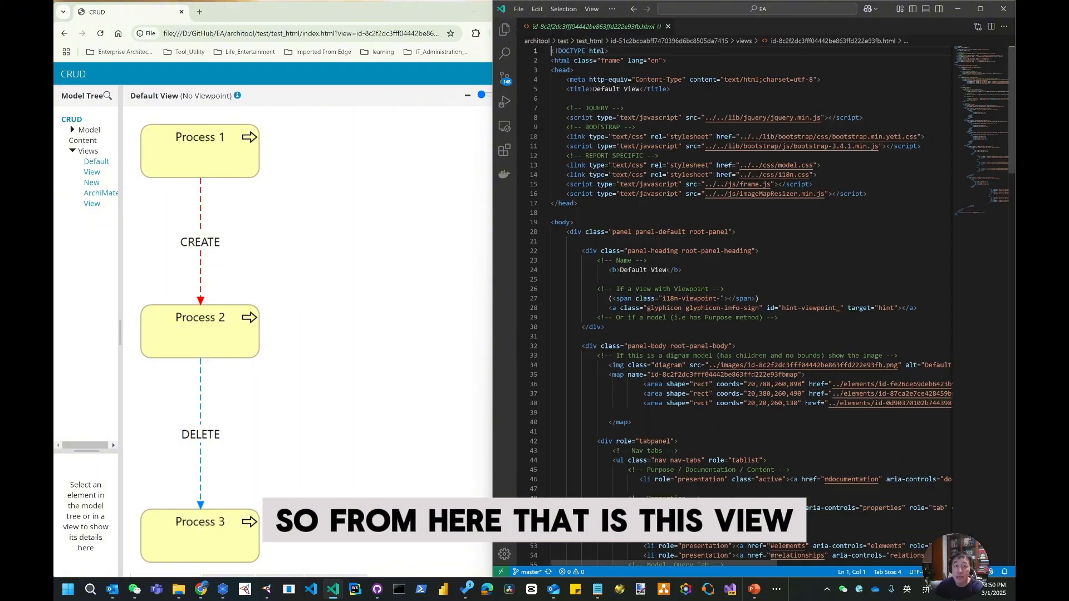
scroll(763, 278, "down", 15)
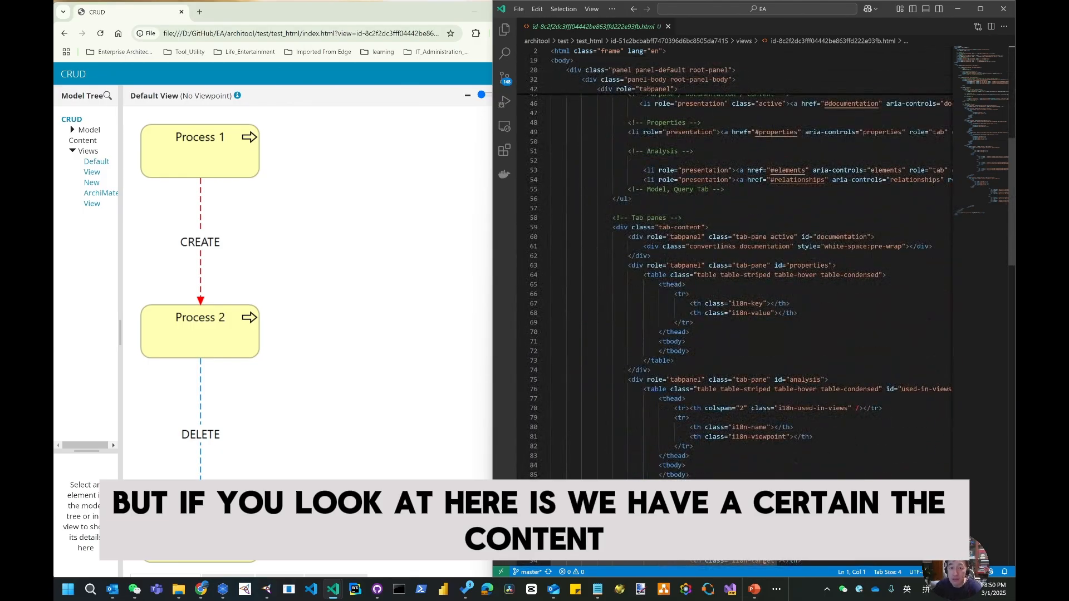
- Examine the element and relationship tables in the view's code, and inspect Process 1 and Process 2 of the Default View in the maximized browser
scroll(860, 422, "down", 18)
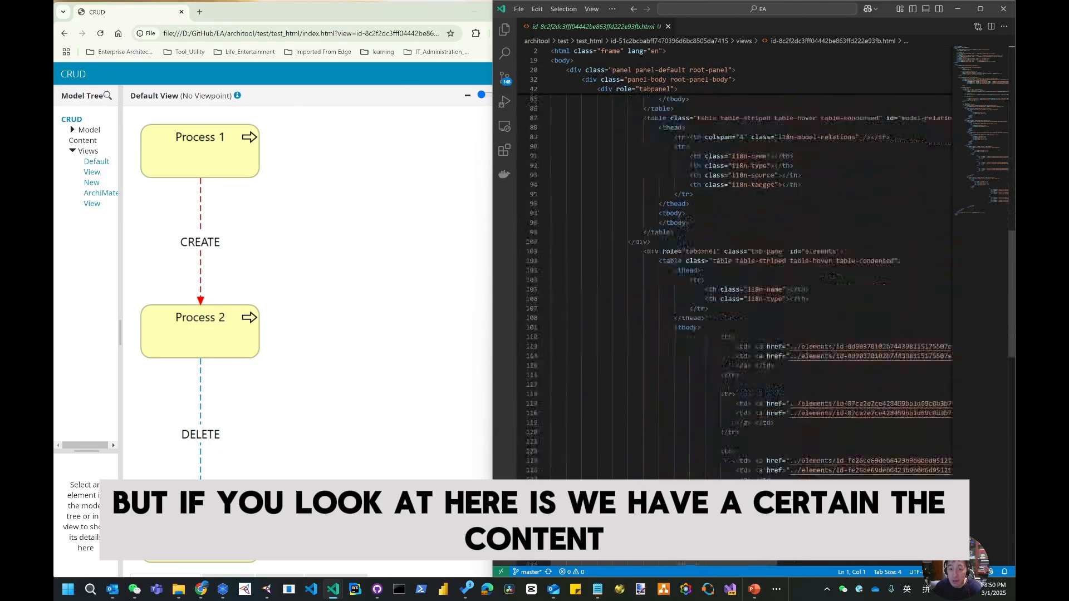
scroll(735, 306, "down", 4)
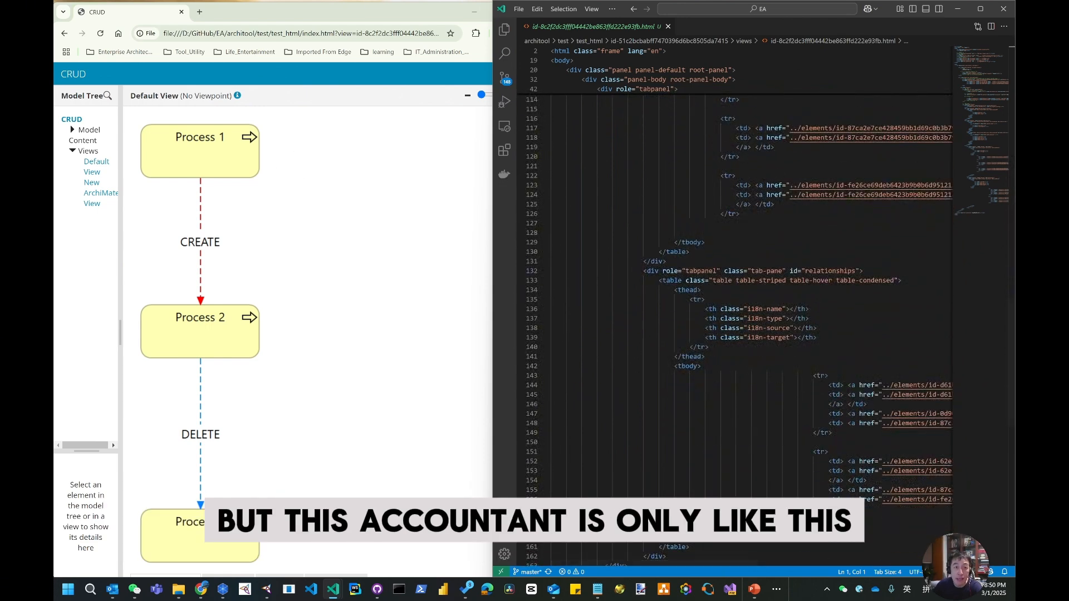
left_click(382, 14)
left_click(498, 12)
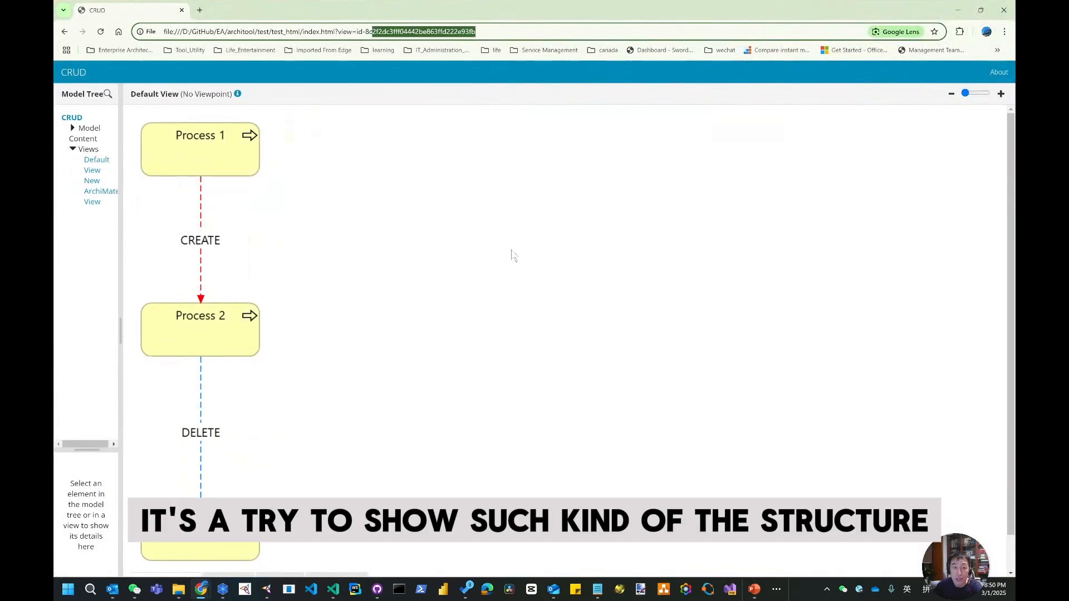
scroll(375, 394, "down", 1)
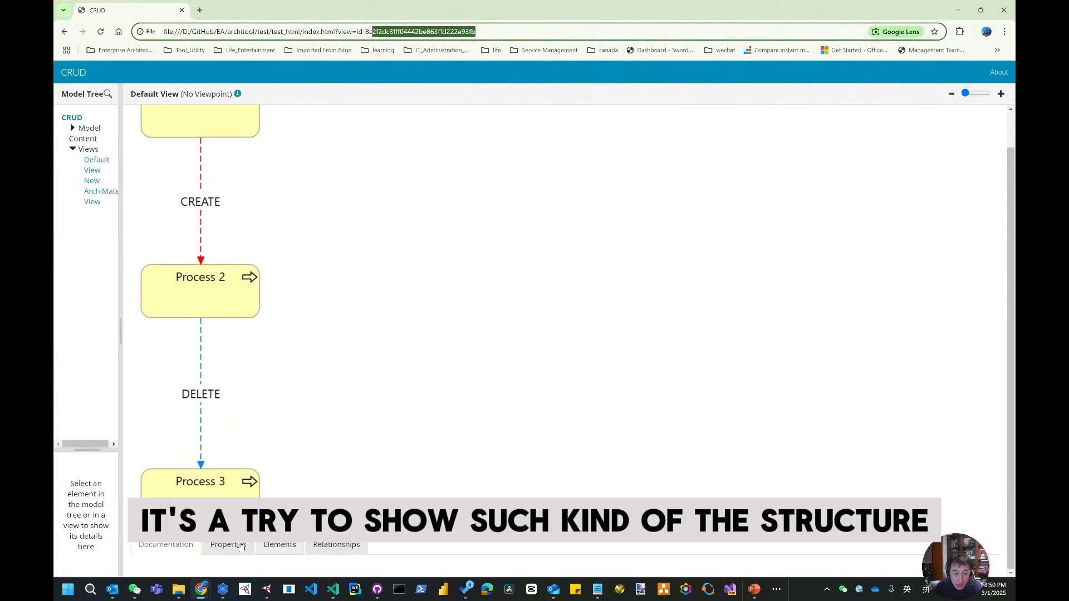
scroll(445, 312, "up", 1)
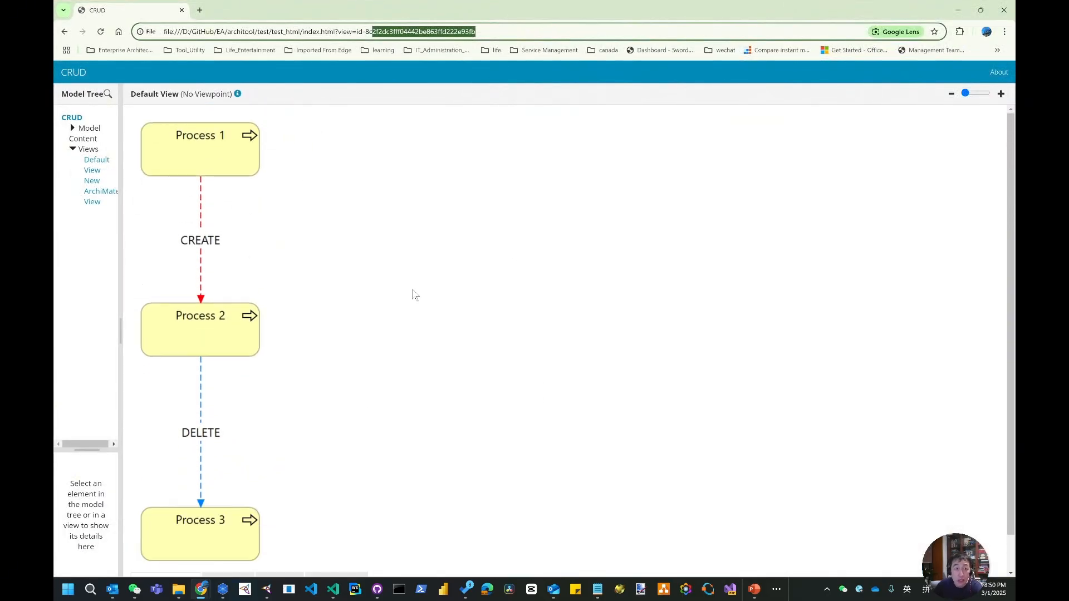
left_click(221, 156)
left_click(201, 334)
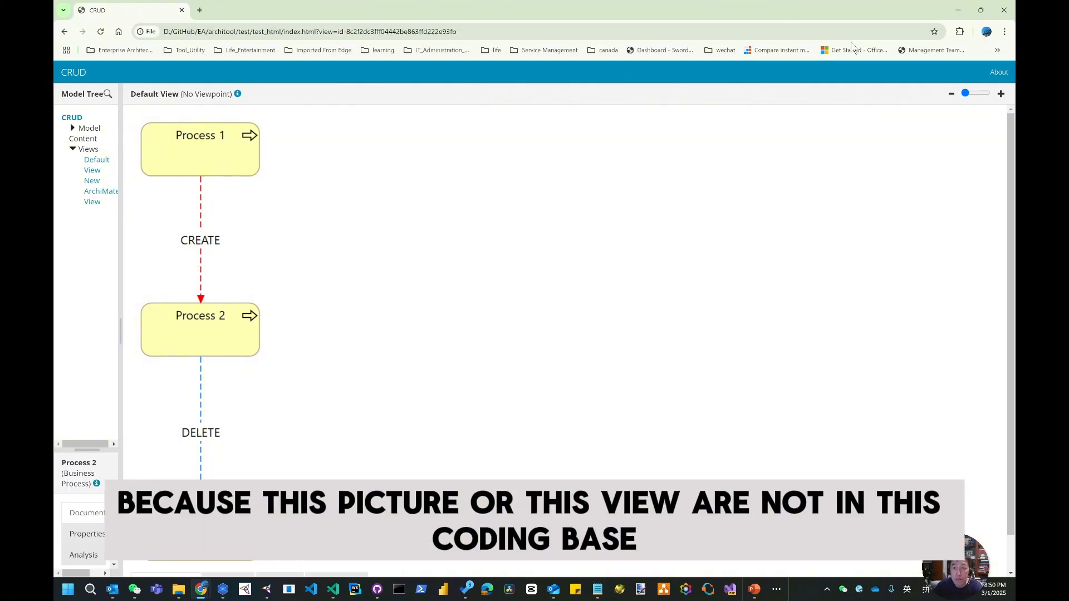
- Restore the browser size, return to Visual Studio Code's file explorer, expand the report's images folder and view both exported PNG diagrams
left_click(981, 10)
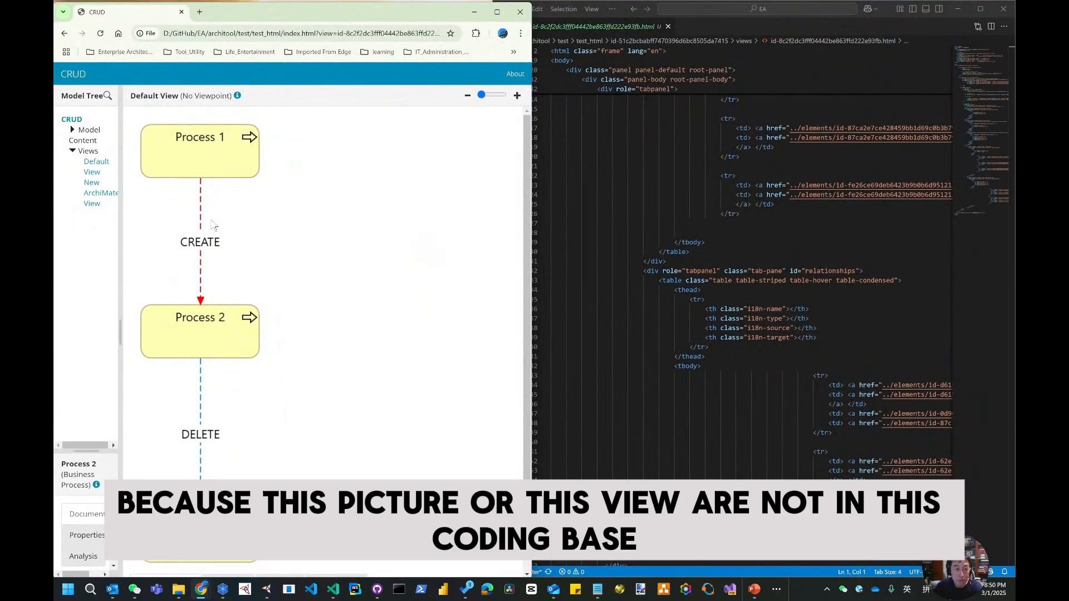
left_click(704, 33)
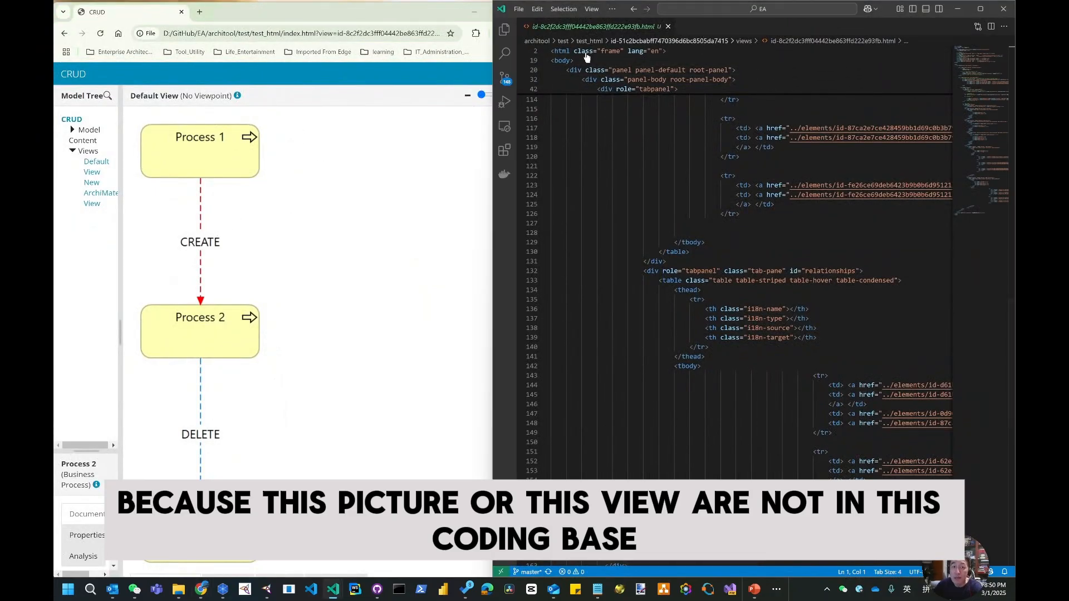
left_click(504, 33)
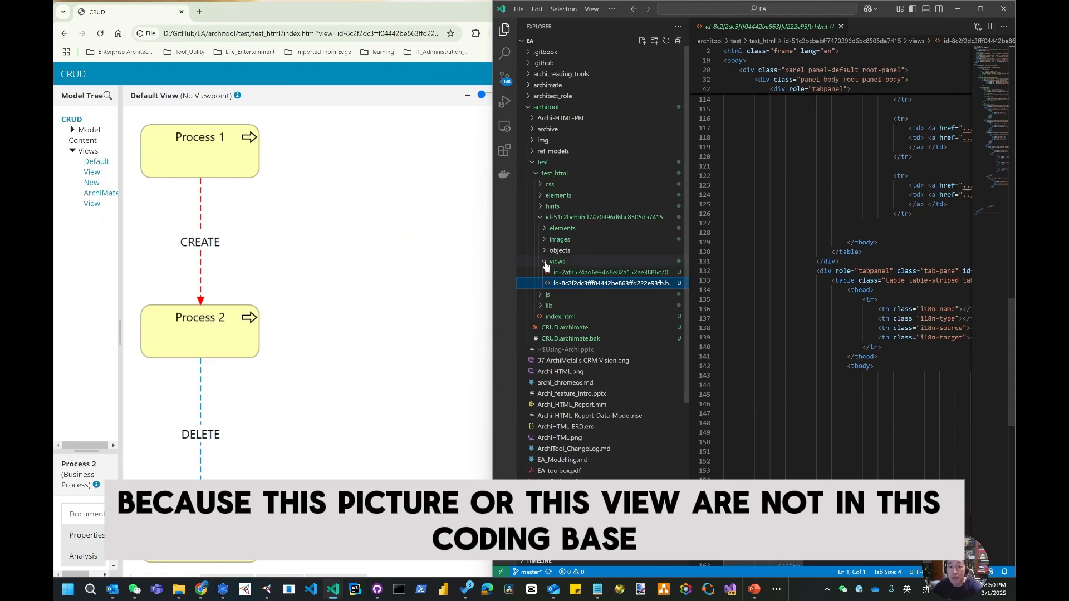
left_click(545, 241)
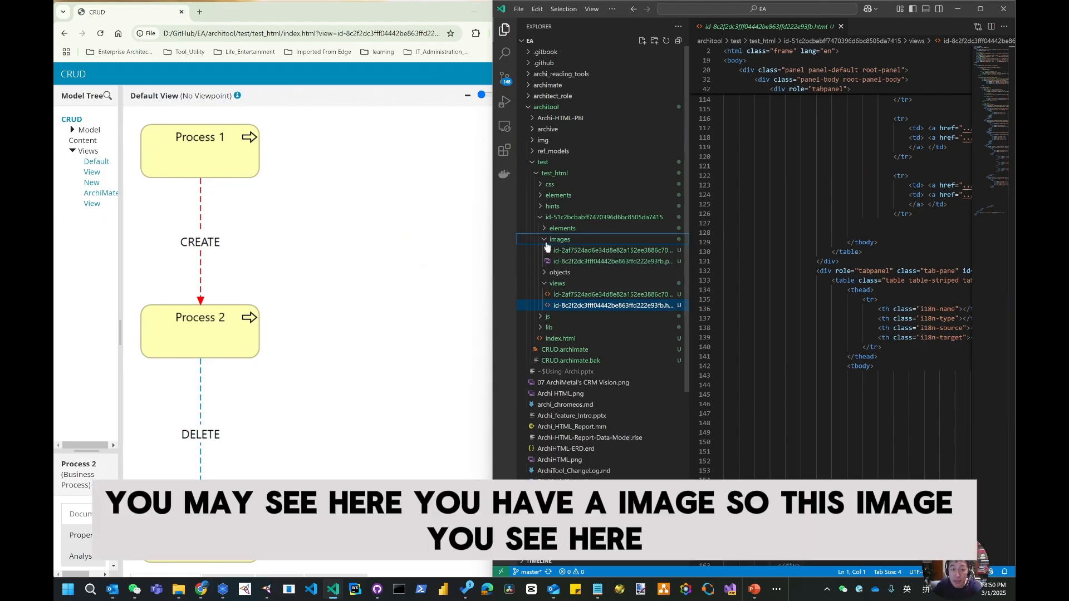
left_click(566, 252)
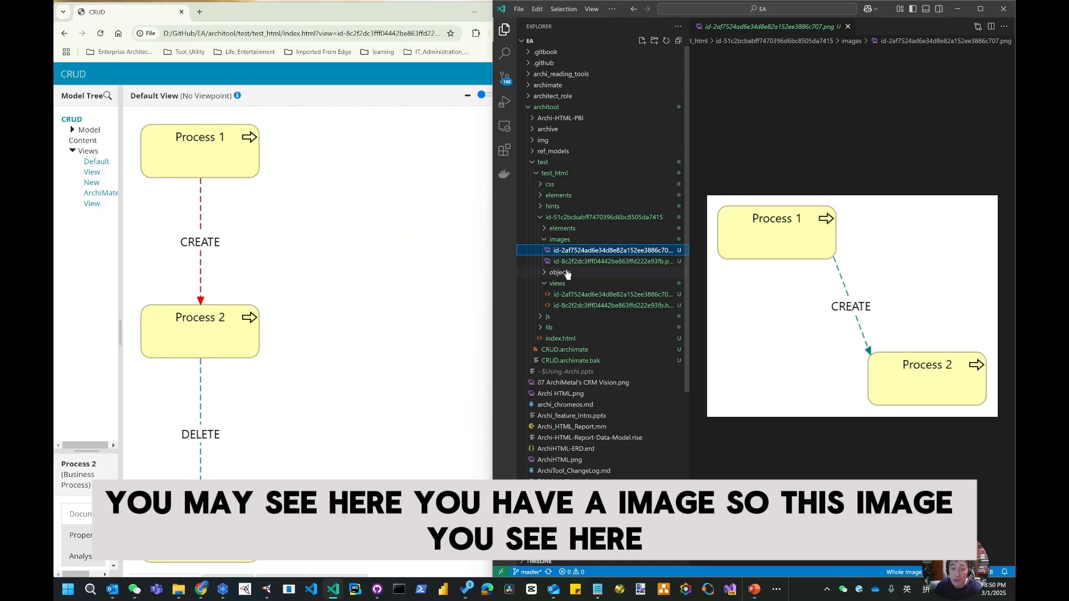
left_click(568, 262)
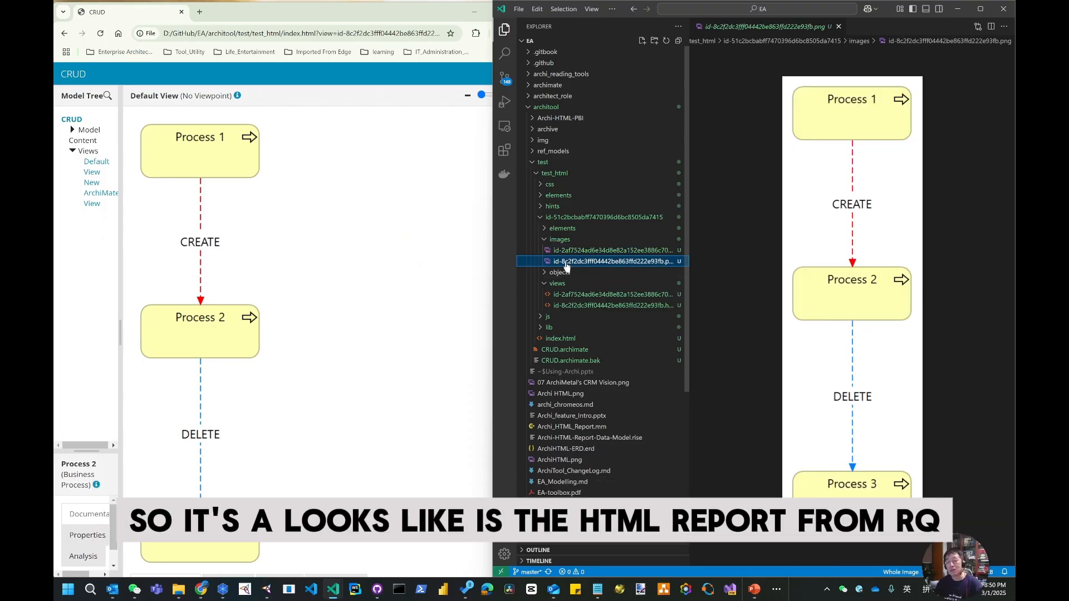
- Check which image options the browser offers for the Default View diagram in the HTML report, and dismiss them
left_click(246, 222)
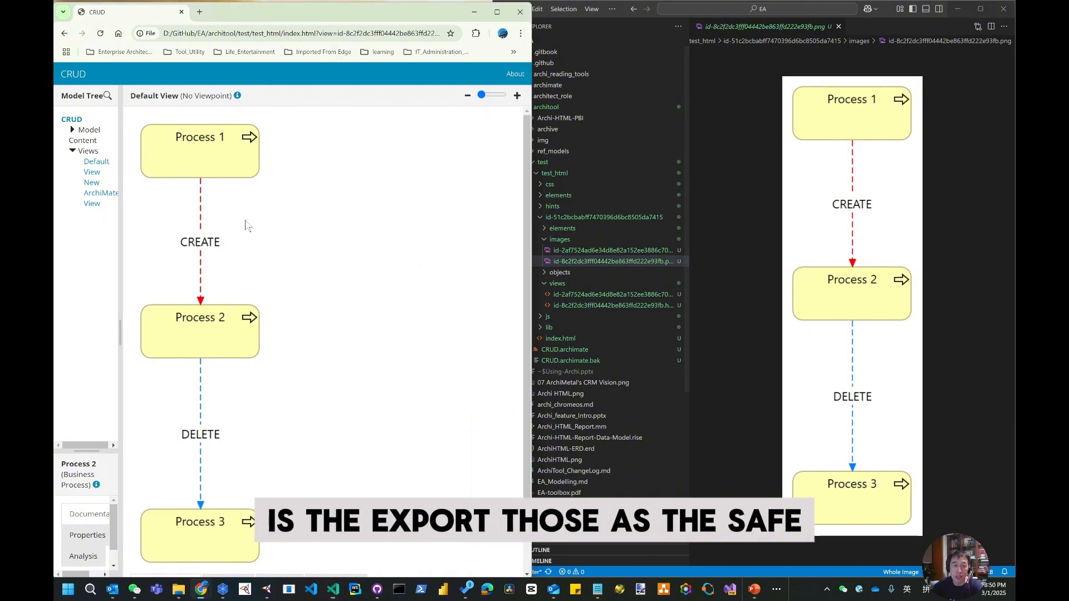
right_click(246, 221)
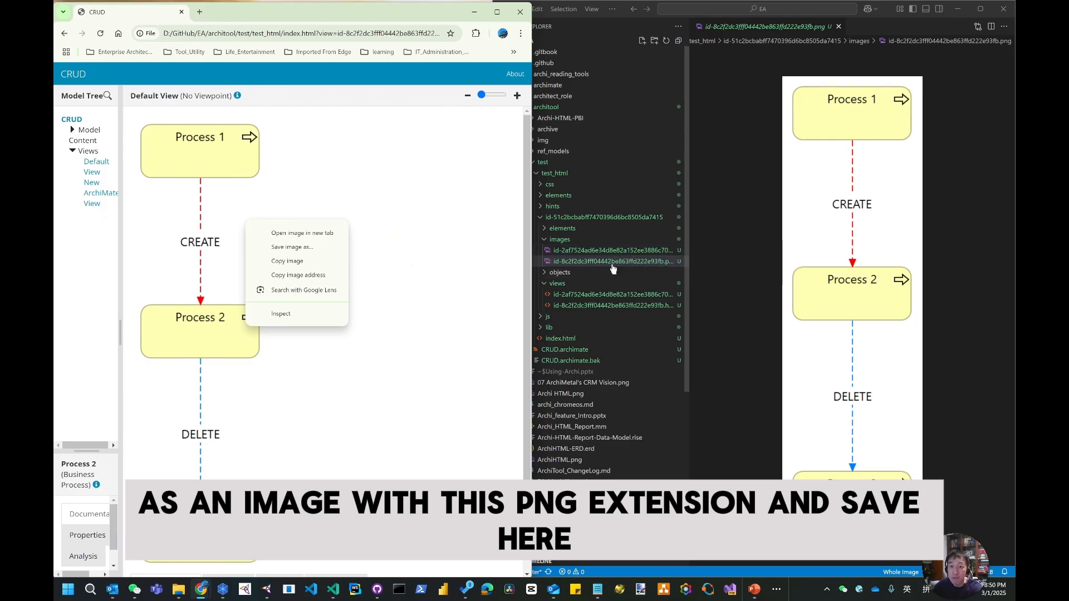
left_click(436, 245)
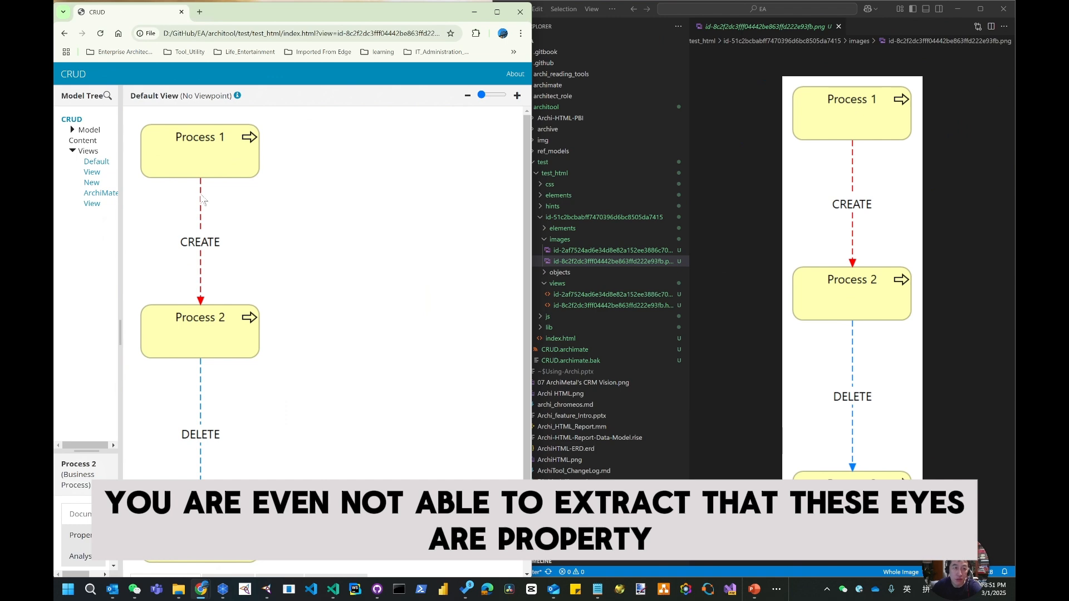
- Maximize the browser and examine the Default View's properties, elements and relationships tables together with its diagram
left_click(497, 12)
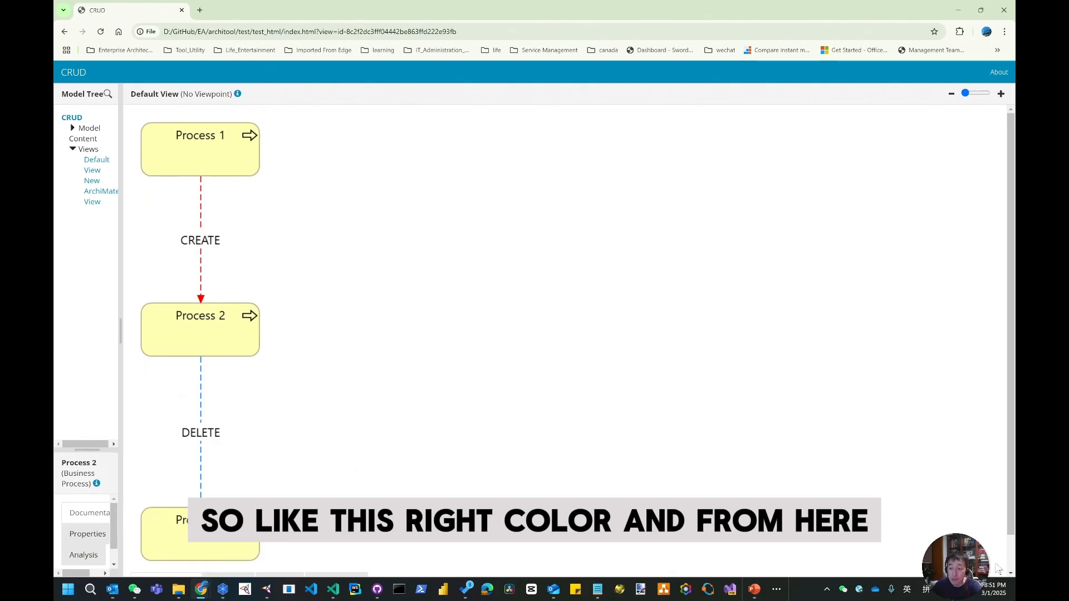
scroll(1007, 548, "down", 1)
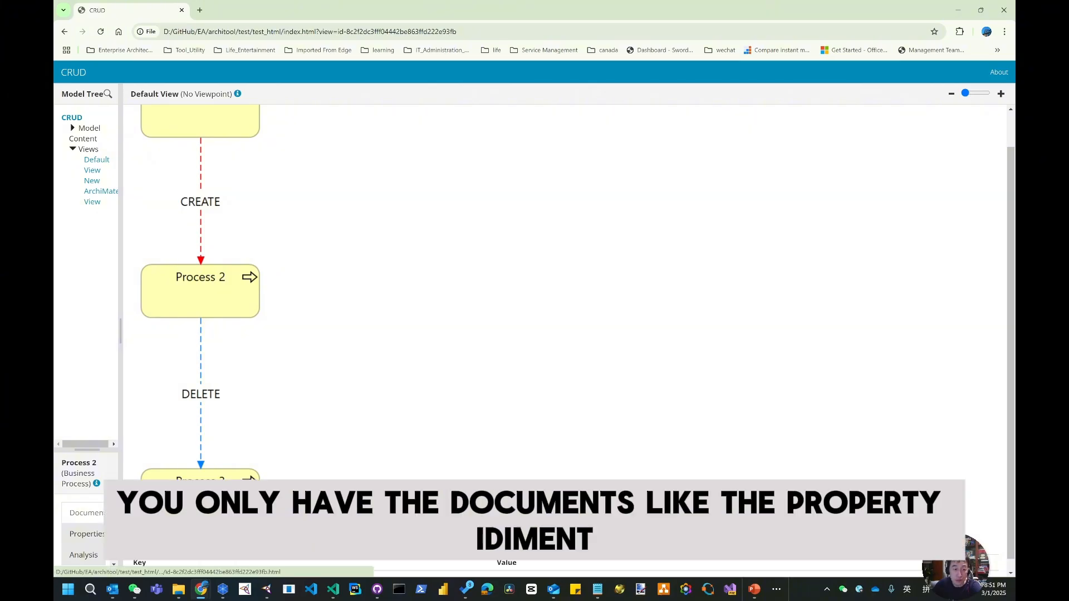
scroll(364, 563, "down", 1)
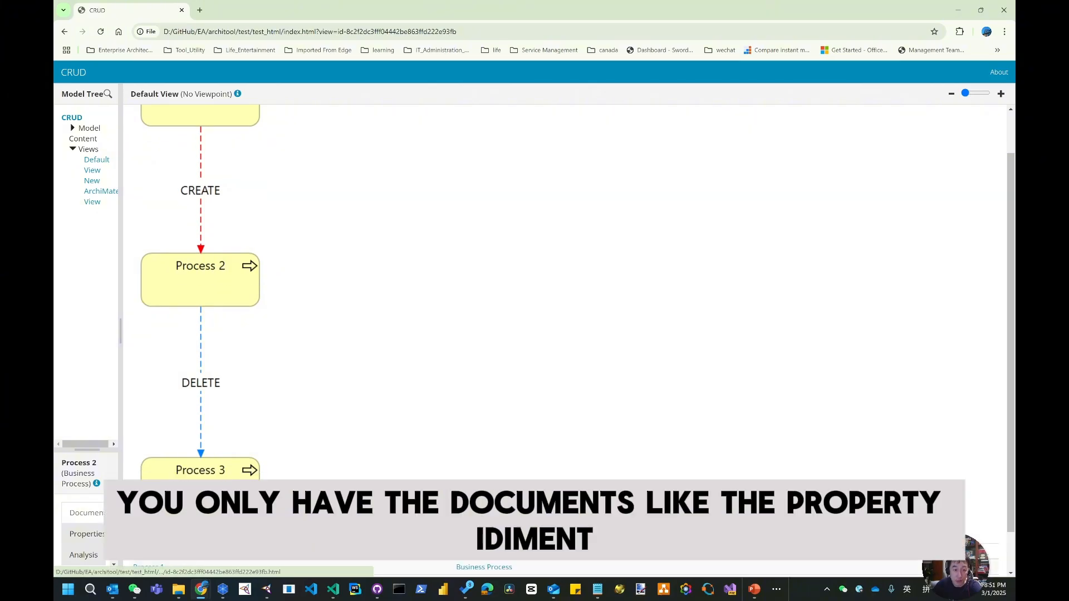
scroll(201, 342, "down", 1)
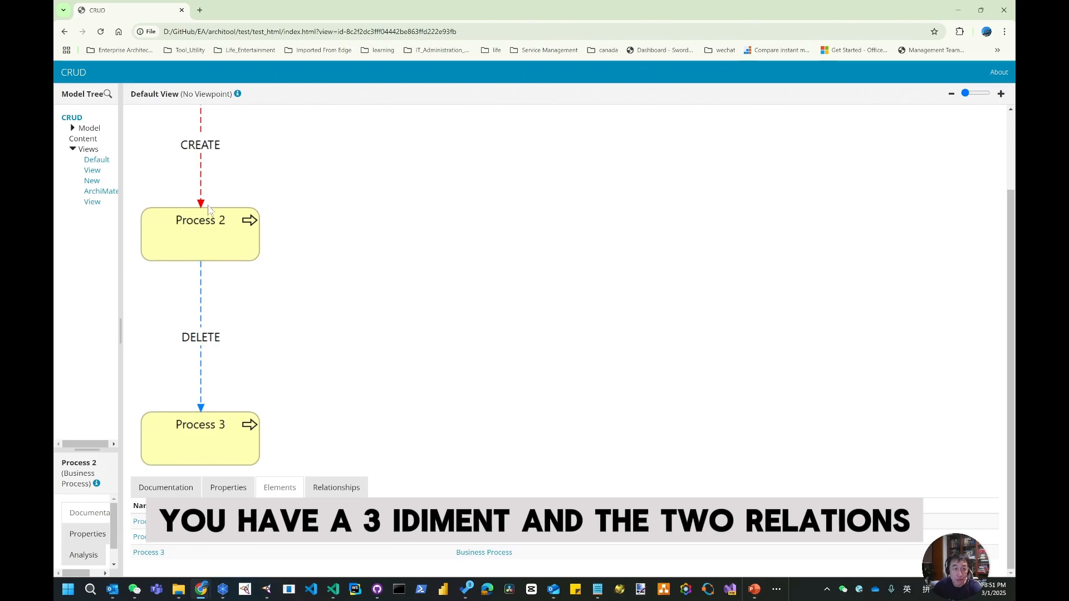
left_click(329, 488)
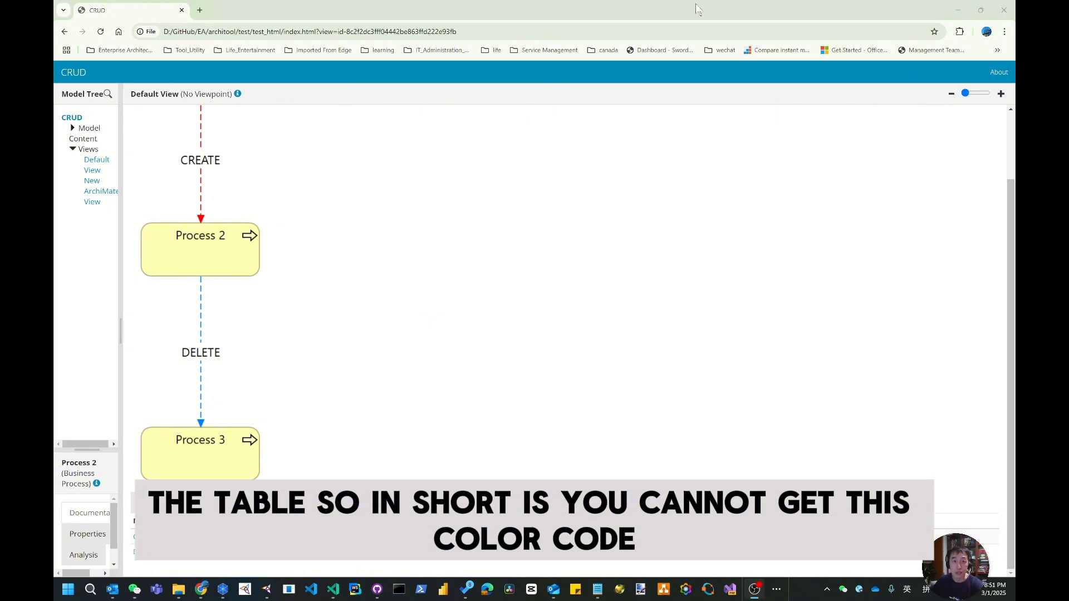
mouse_move(981, 11)
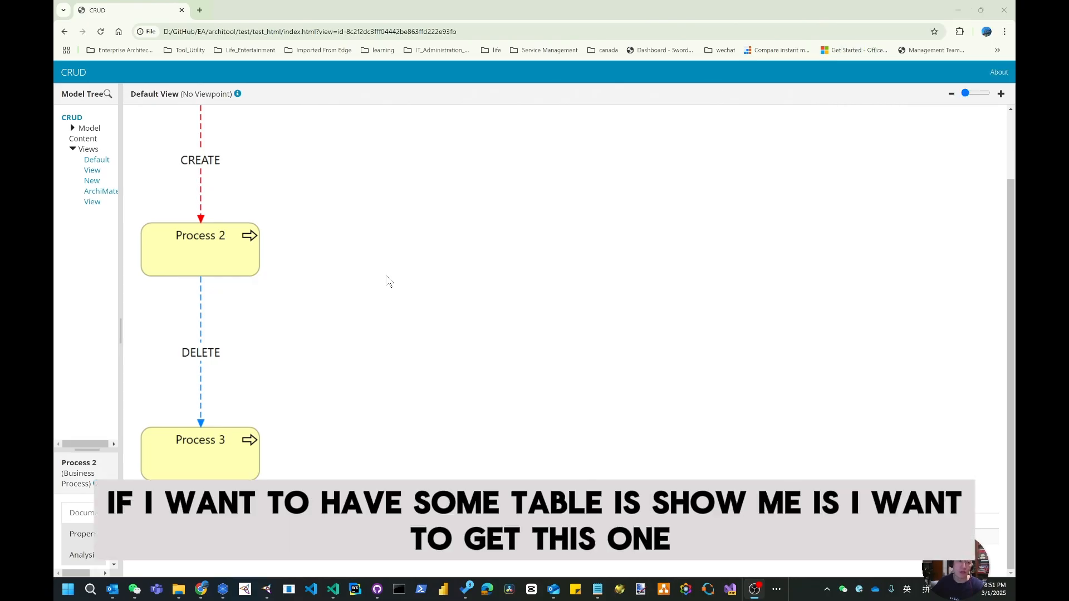
scroll(251, 338, "up", 1)
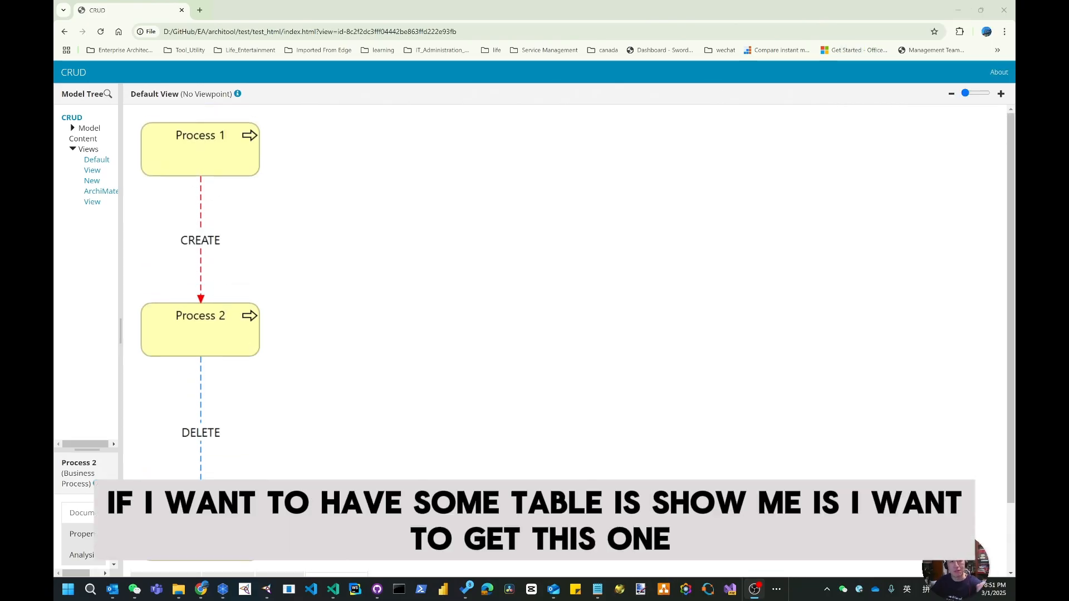
scroll(376, 318, "down", 1)
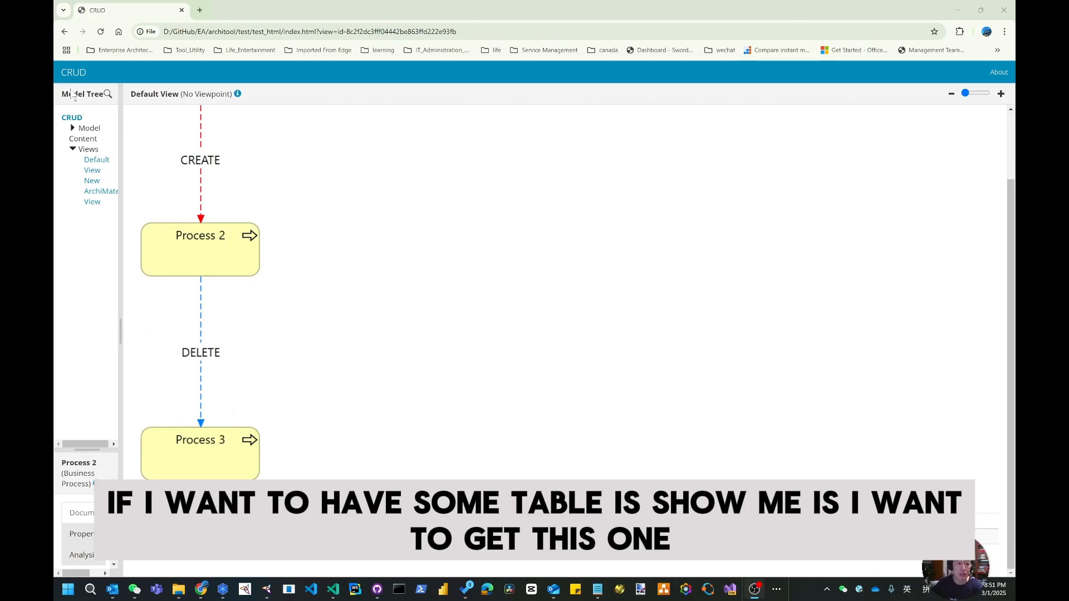
- Open the CRUD model's query page and rerun the saved SQL query listing source and target names of all FlowRelationship entries
left_click(72, 118)
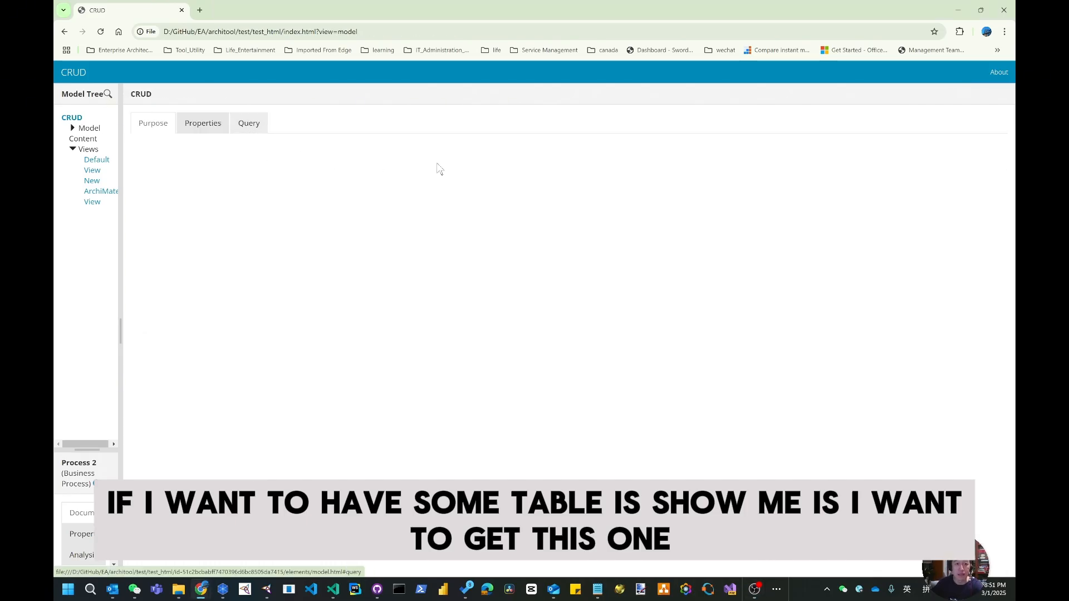
left_click(249, 124)
left_click(245, 152)
left_click(262, 174)
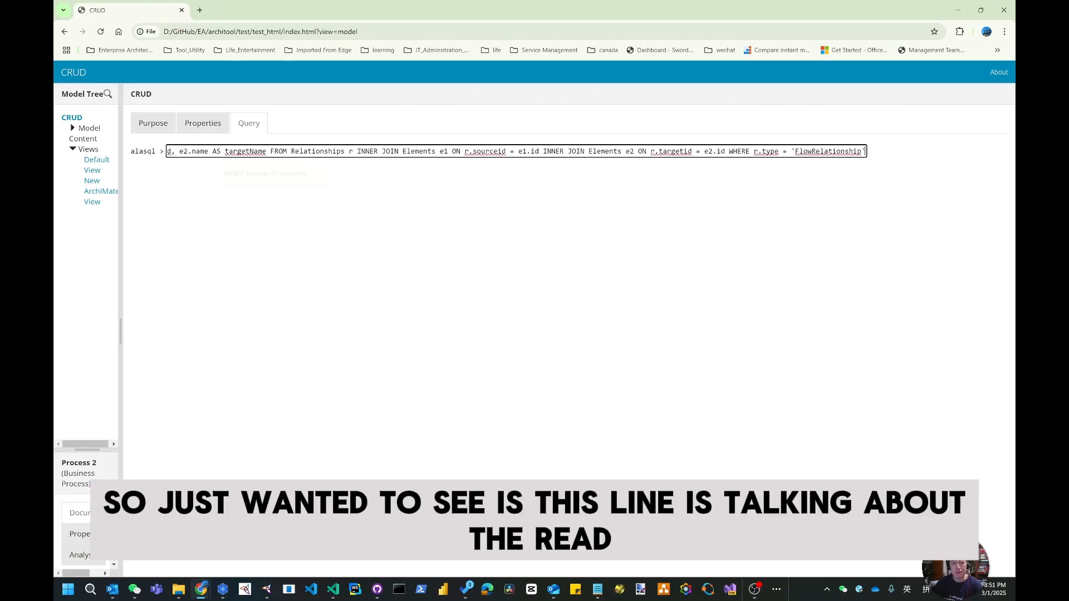
key("Return")
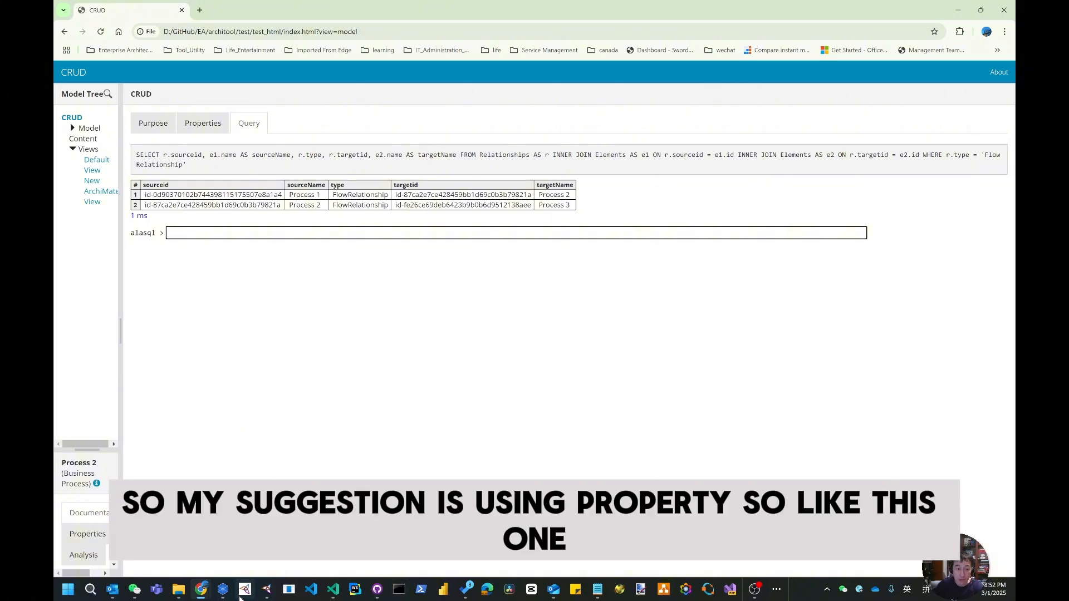
- Switch to Archi, maximize its window, inspect the CREATE relation in the Default View and open New ArchiMate View
left_click(222, 591)
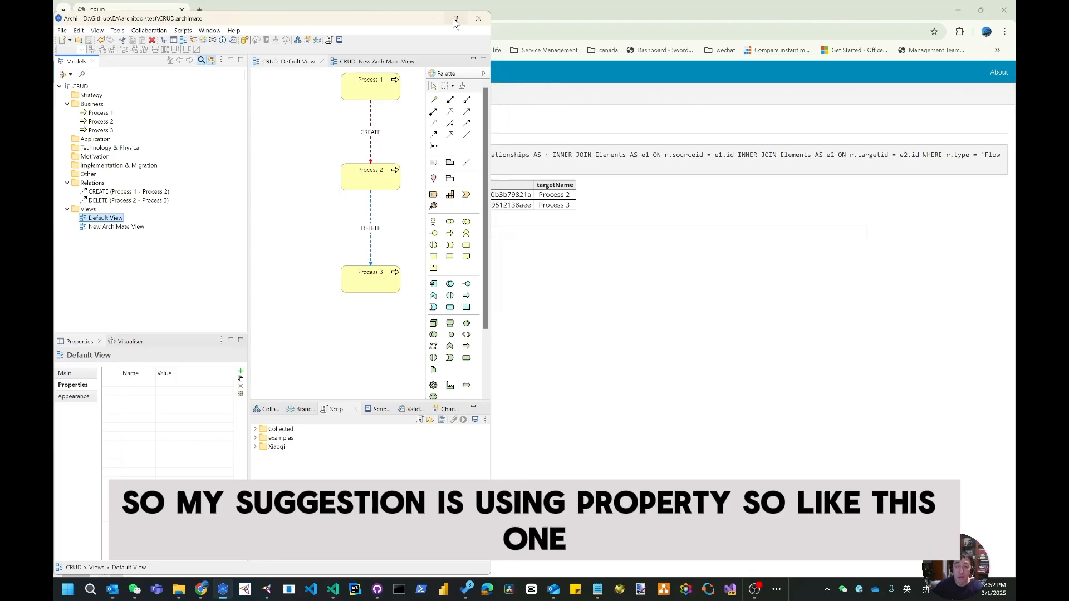
left_click(450, 9)
left_click(608, 109)
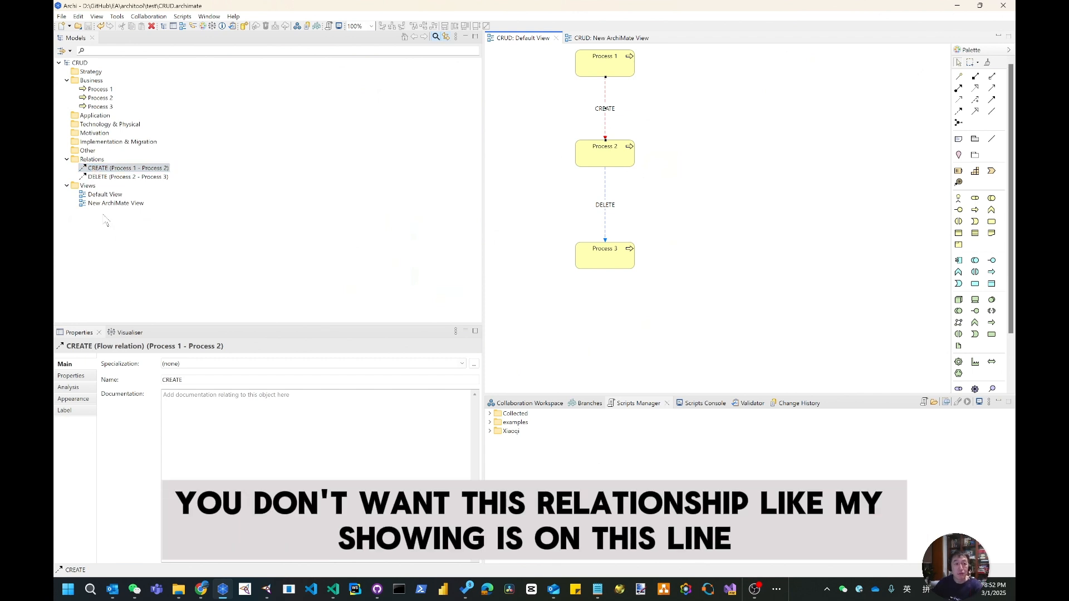
double_click(106, 204)
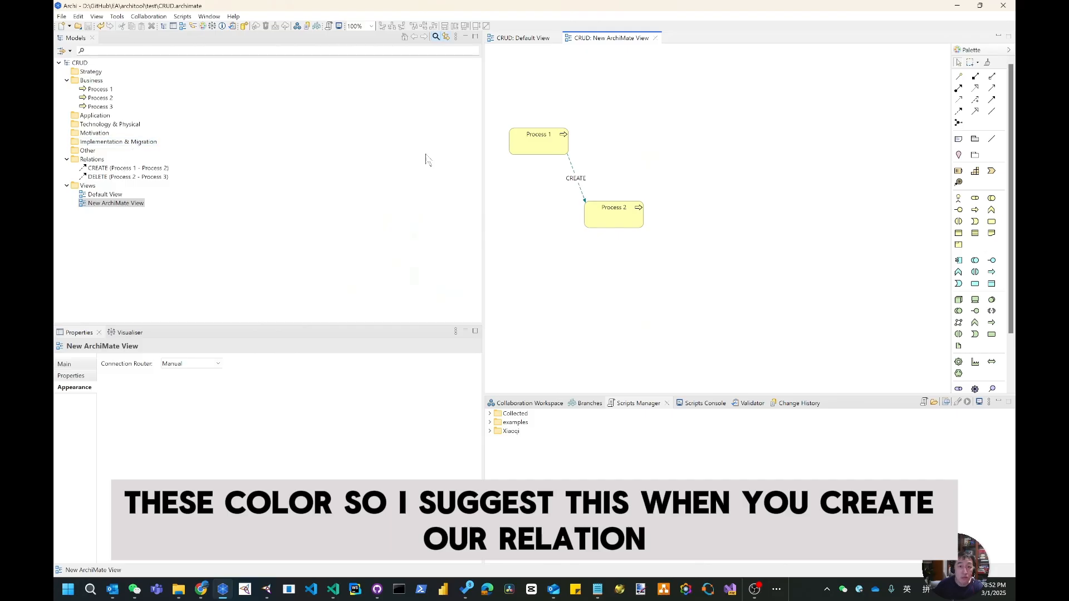
left_click(104, 194)
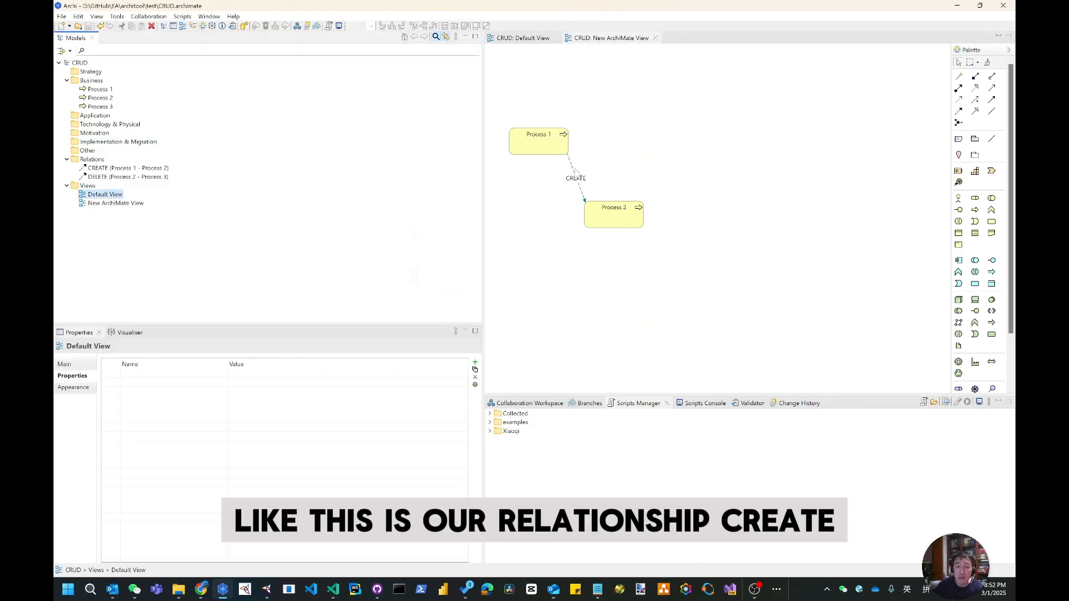
- Add a custom property named CRUD to the CREATE flow relation between Process 1 and Process 2
left_click(574, 173)
left_click(576, 181)
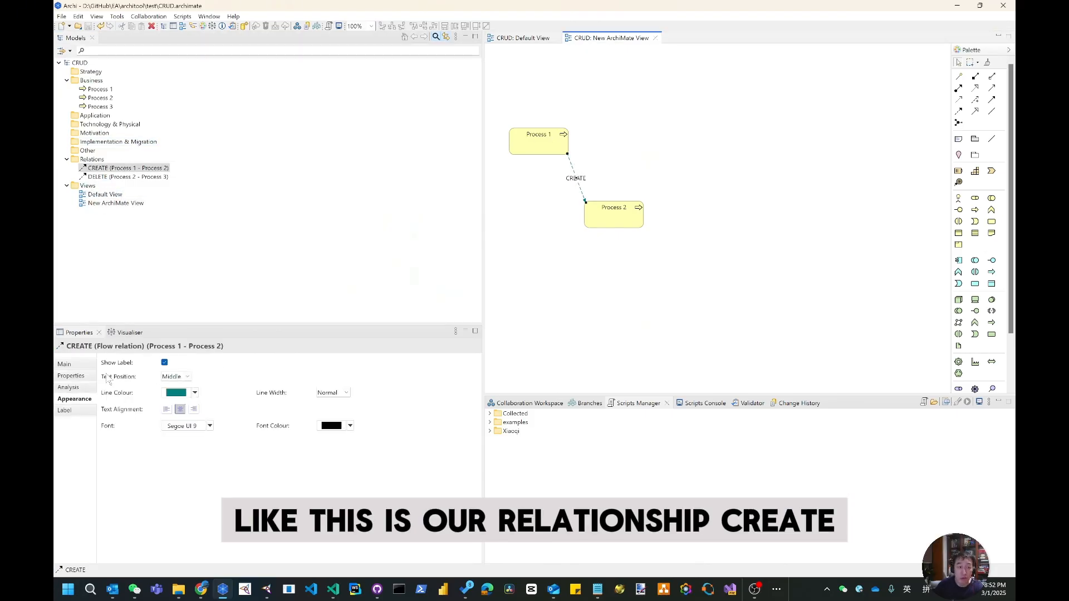
left_click(72, 365)
left_click(72, 377)
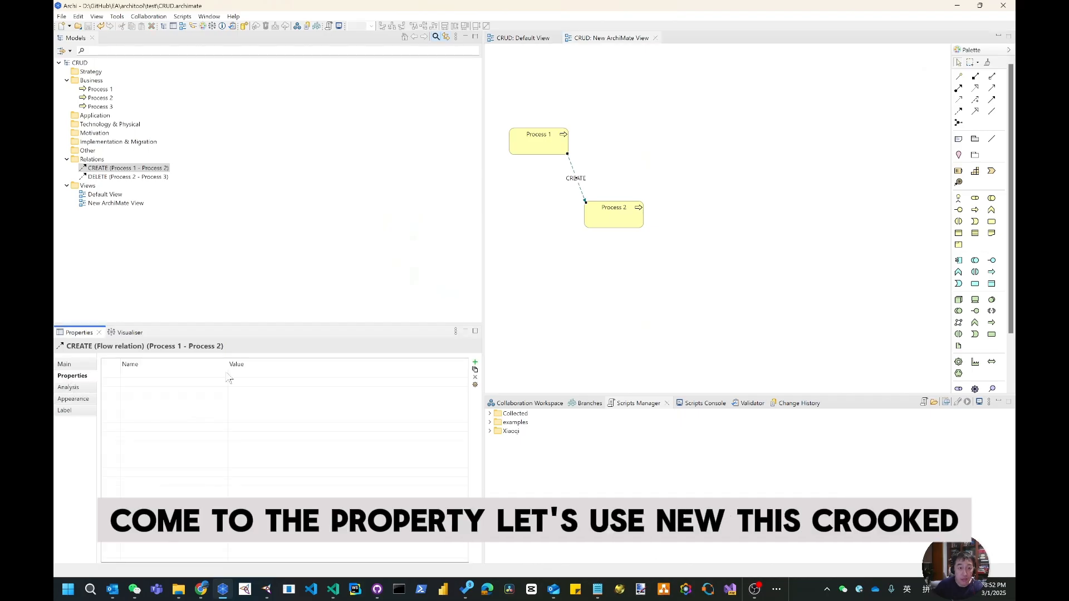
double_click(222, 377)
left_click(223, 374)
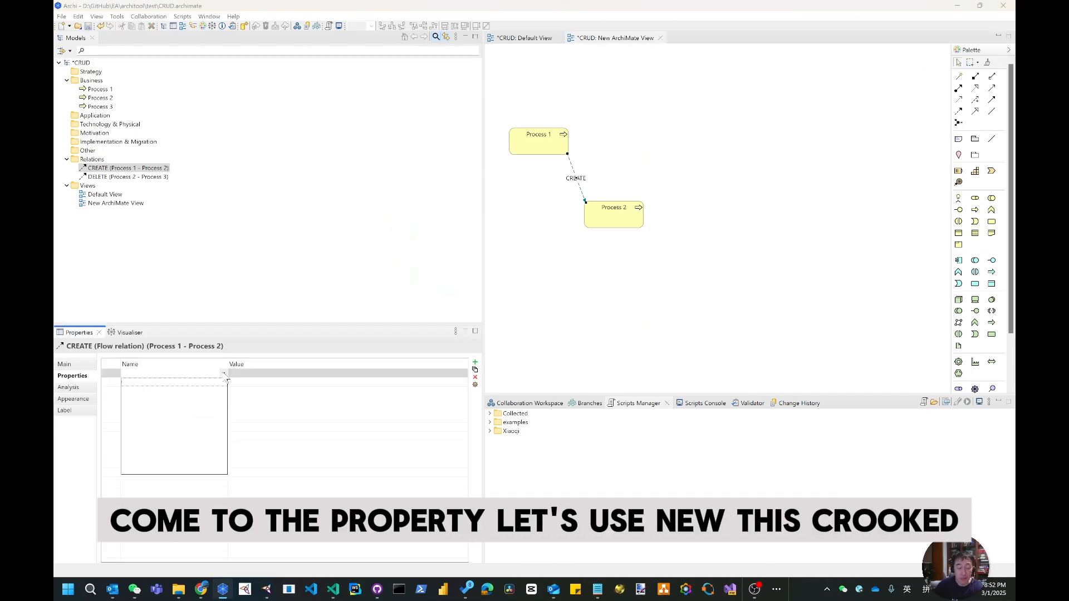
left_click(224, 374)
type("CRUD")
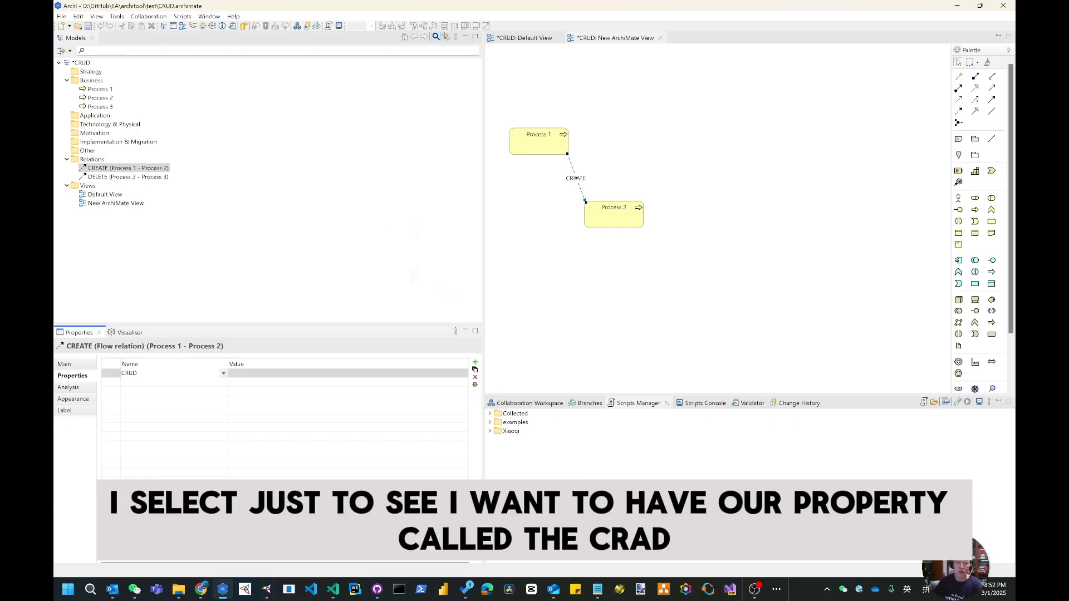
left_click(206, 378)
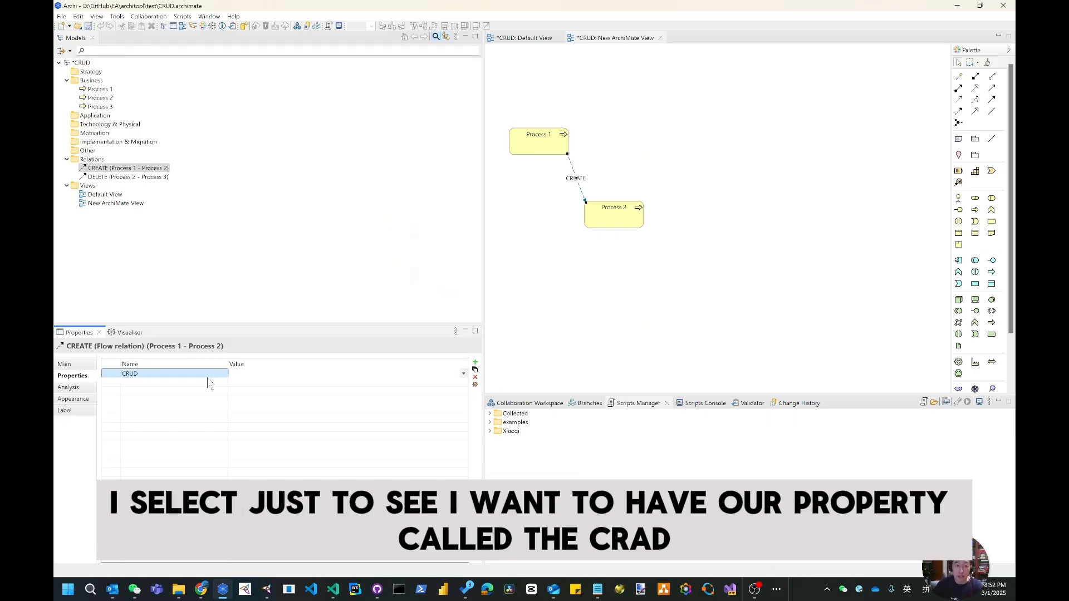
- Set the CRUD property of the CREATE relation to the value CREATE
left_click(325, 373)
type("CR")
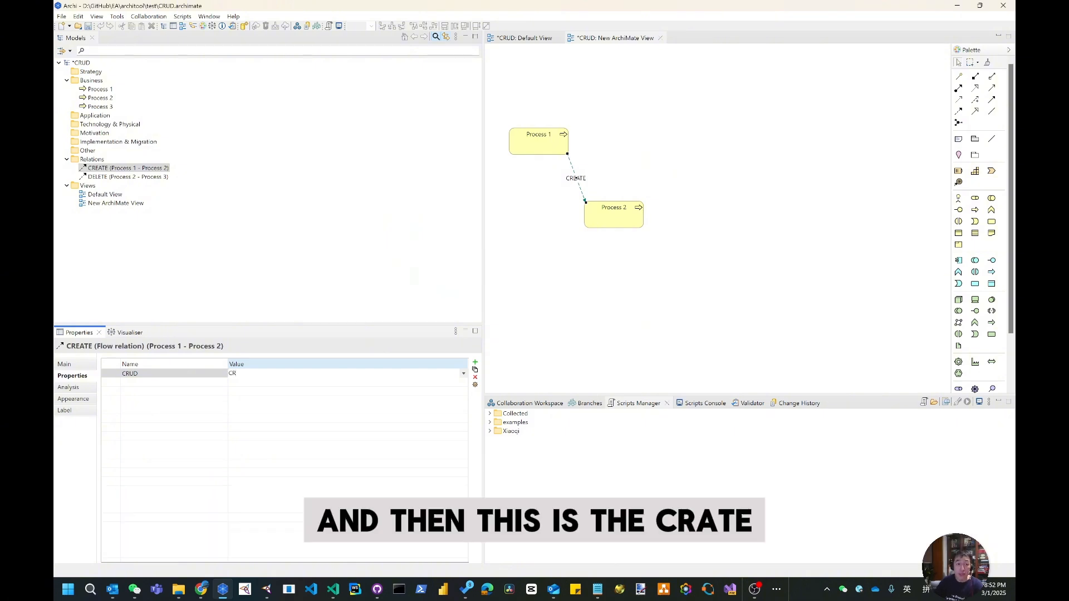
type("EATE")
key("Return")
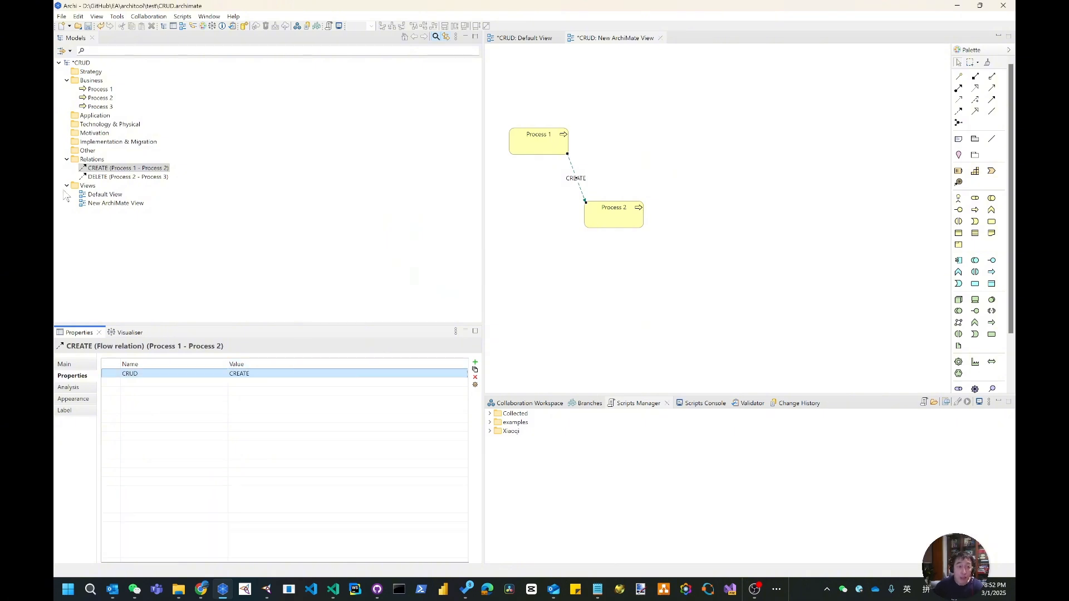
- Add a CRUD property with the value DELETE to the DELETE relation between Process 2 and Process 3
left_click(136, 177)
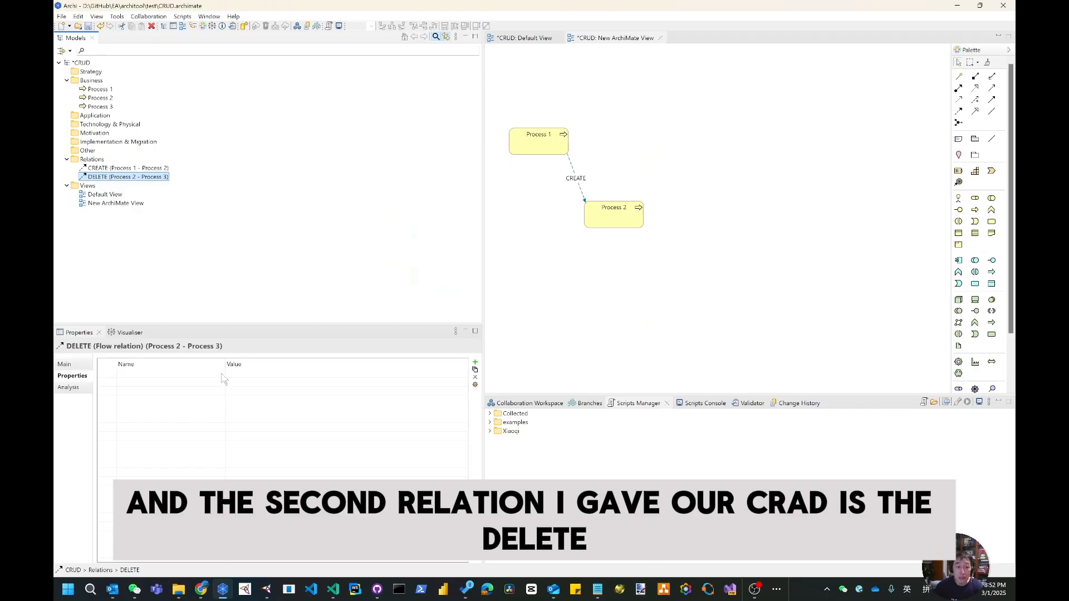
left_click(222, 378)
left_click(221, 374)
left_click(166, 390)
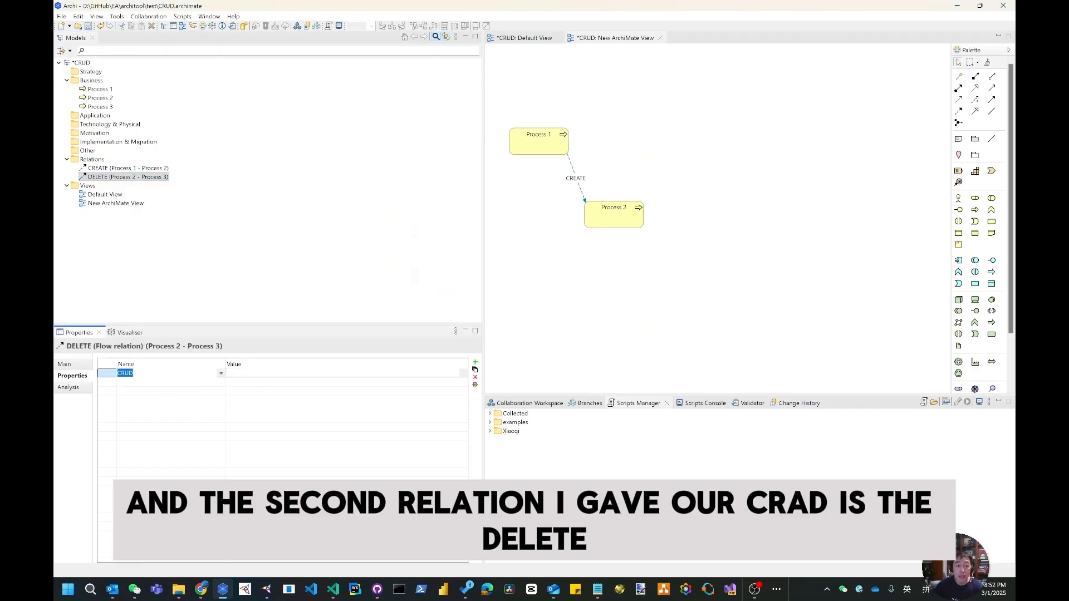
key("Tab")
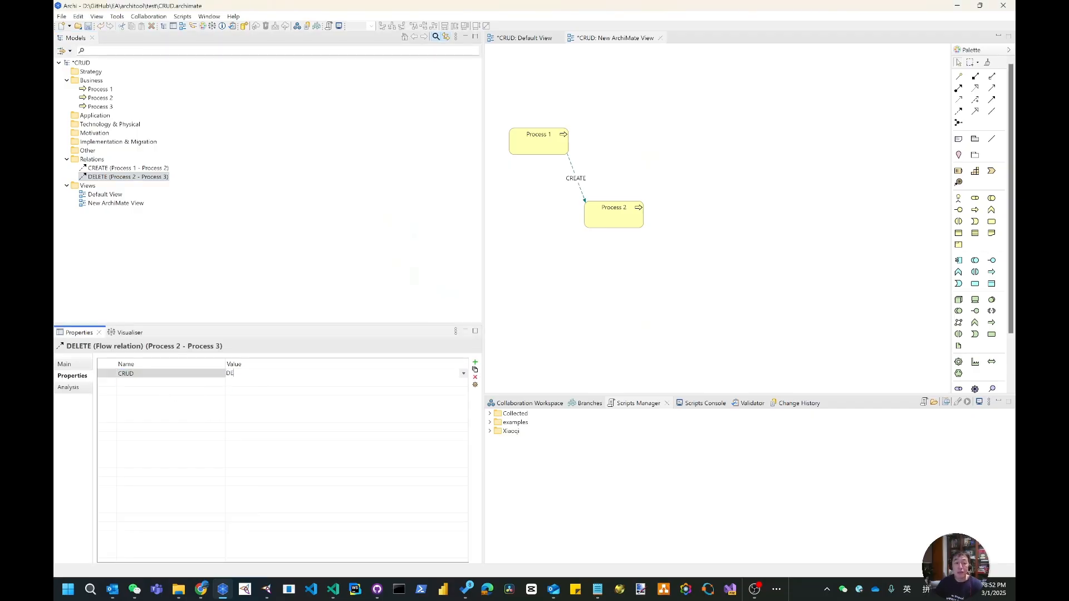
type("DELETE")
key("Return")
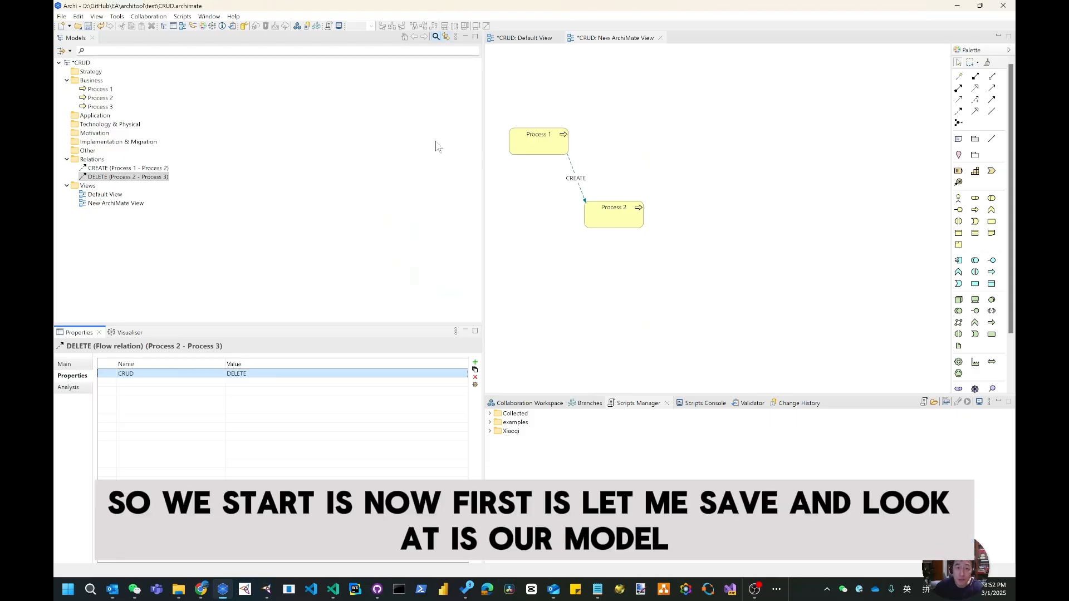
- Restore Archi to a smaller window and open CRUD.archimate from the test folder in VS Code beside it, widening the editor
left_click_drag(486, 143, 252, 143)
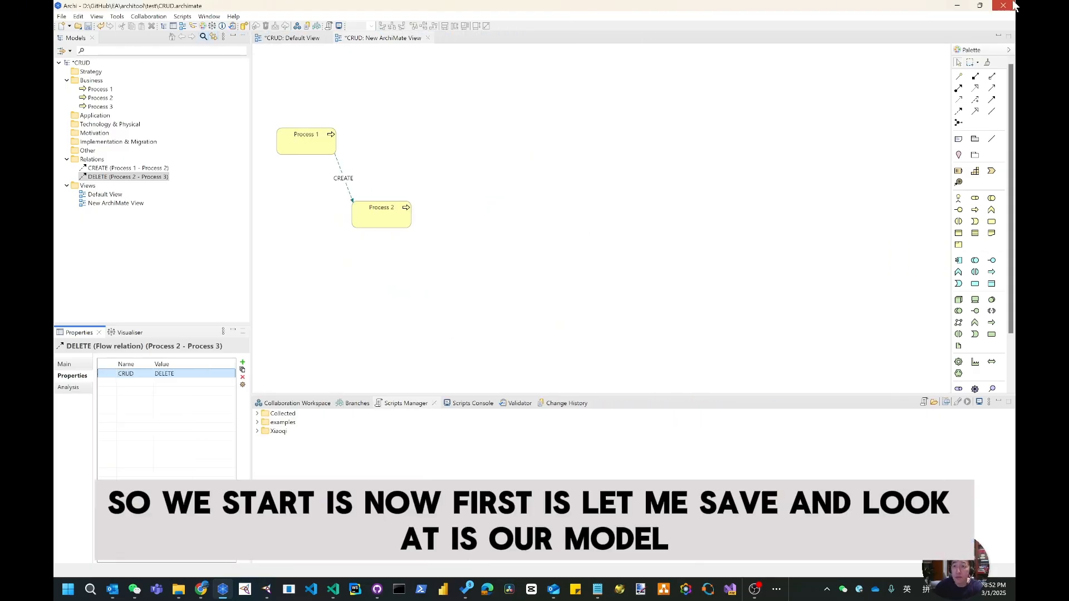
left_click(980, 5)
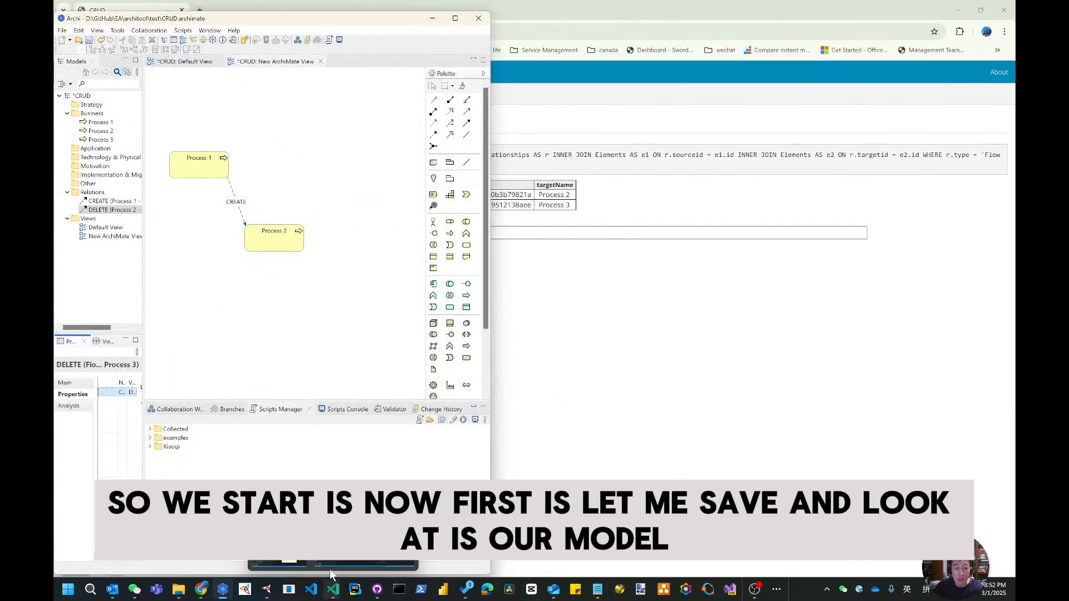
left_click(333, 591)
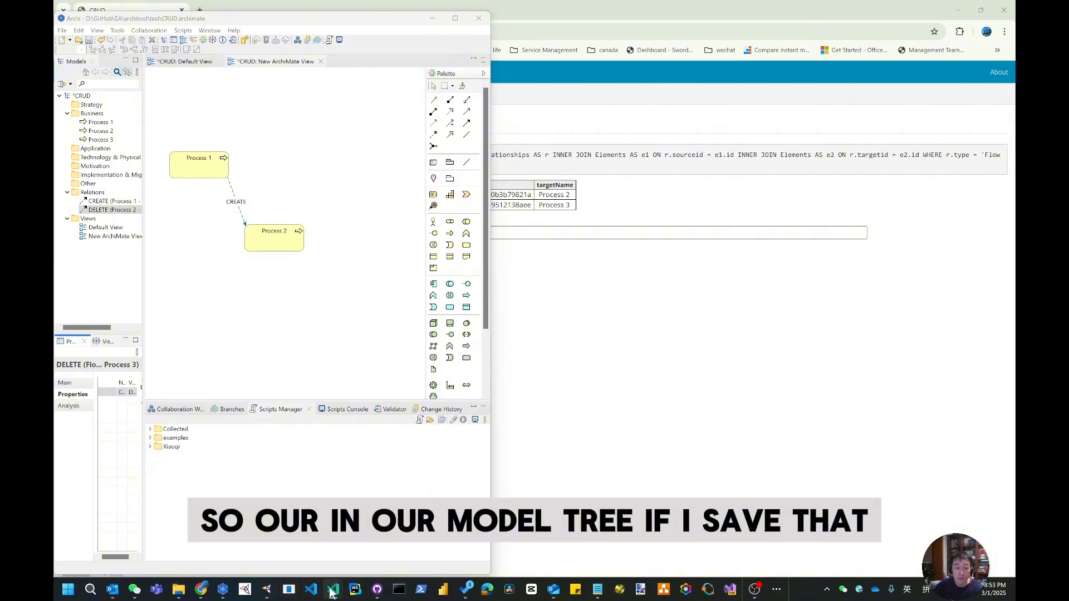
mouse_move(333, 590)
left_click(295, 555)
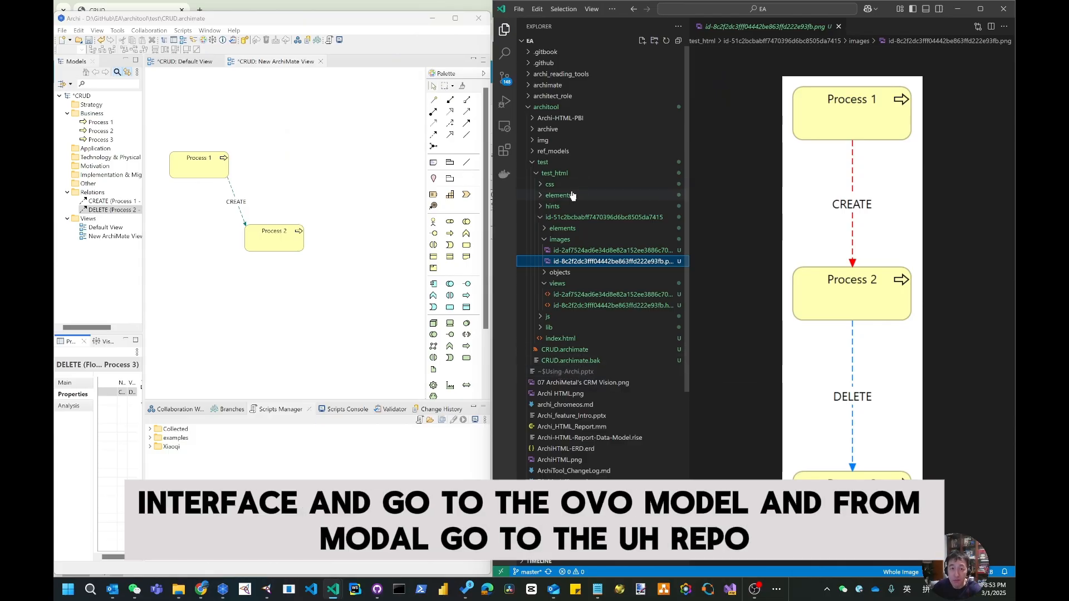
left_click(538, 174)
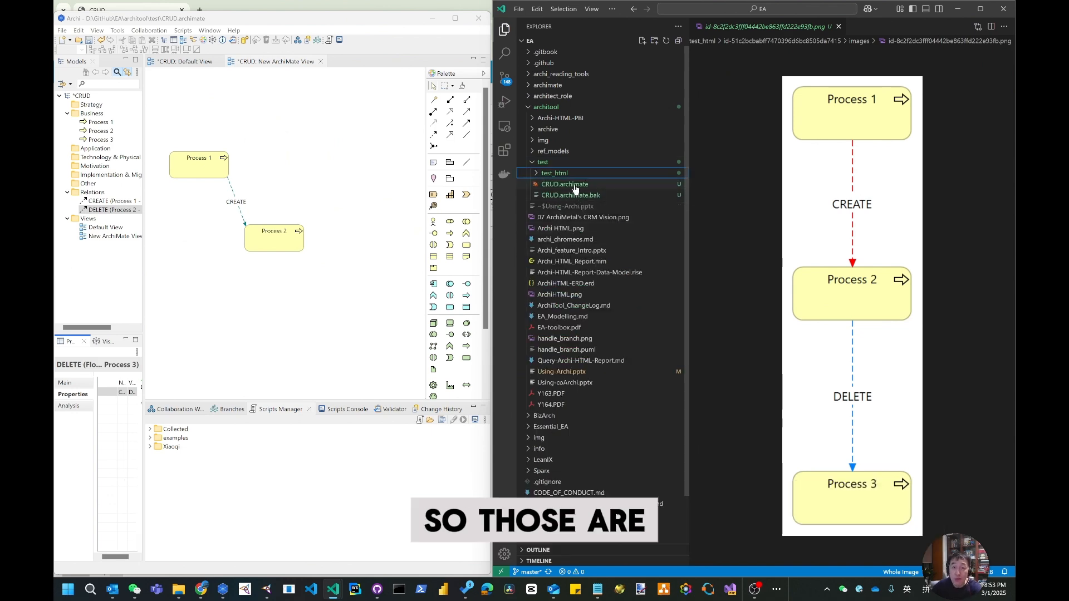
left_click(572, 185)
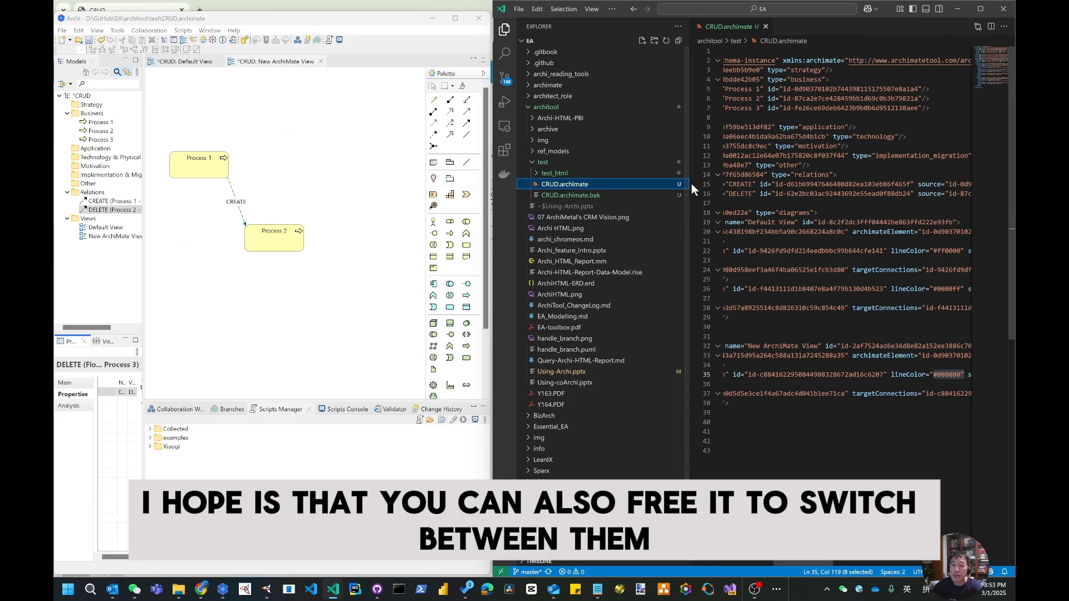
left_click_drag(688, 192, 544, 183)
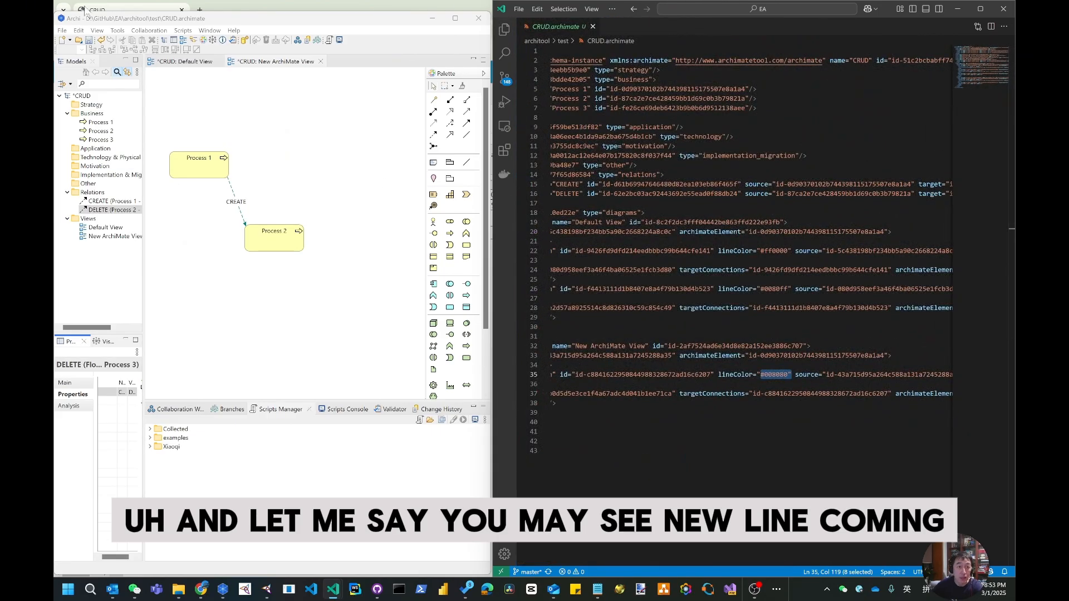
- Save the CRUD model in Archi and examine the property lines under the CREATE and DELETE flow relationships in the file's XML
left_click(89, 41)
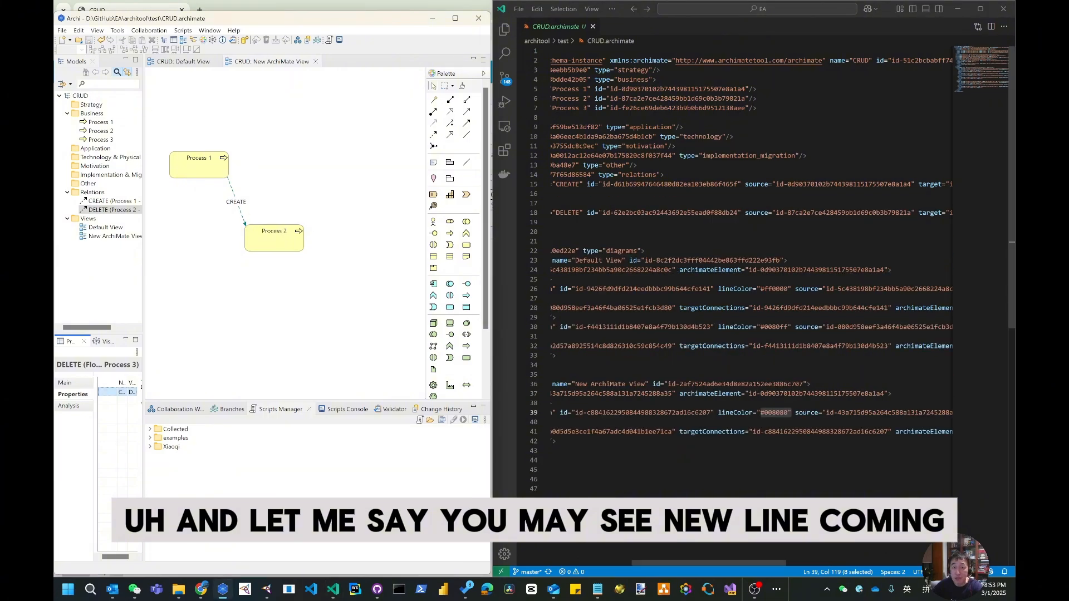
left_click_drag(644, 564, 563, 564)
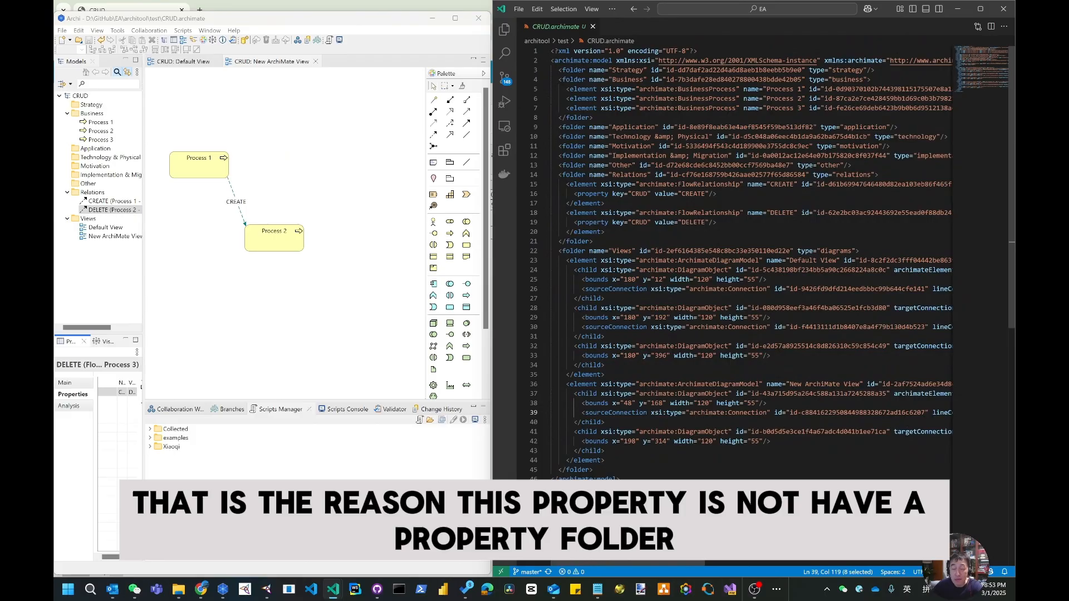
left_click(604, 203)
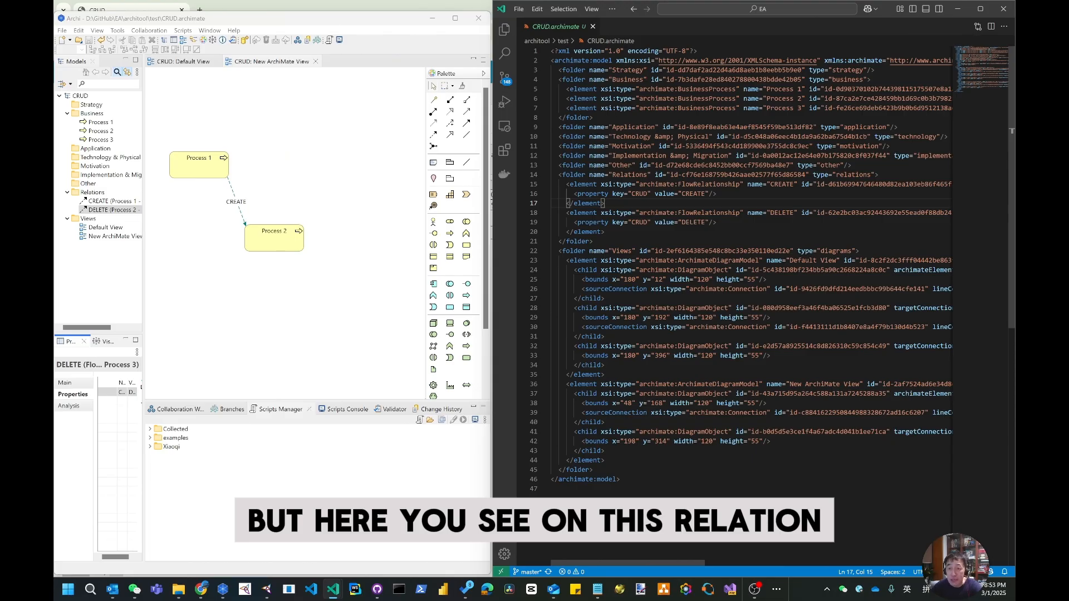
left_click_drag(574, 194, 717, 194)
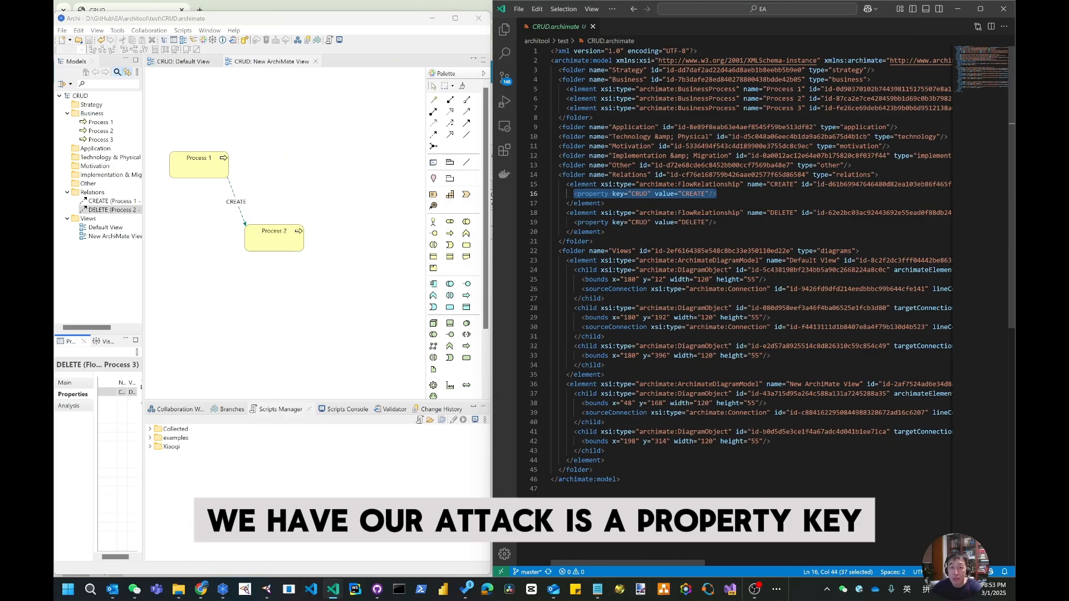
left_click(635, 194)
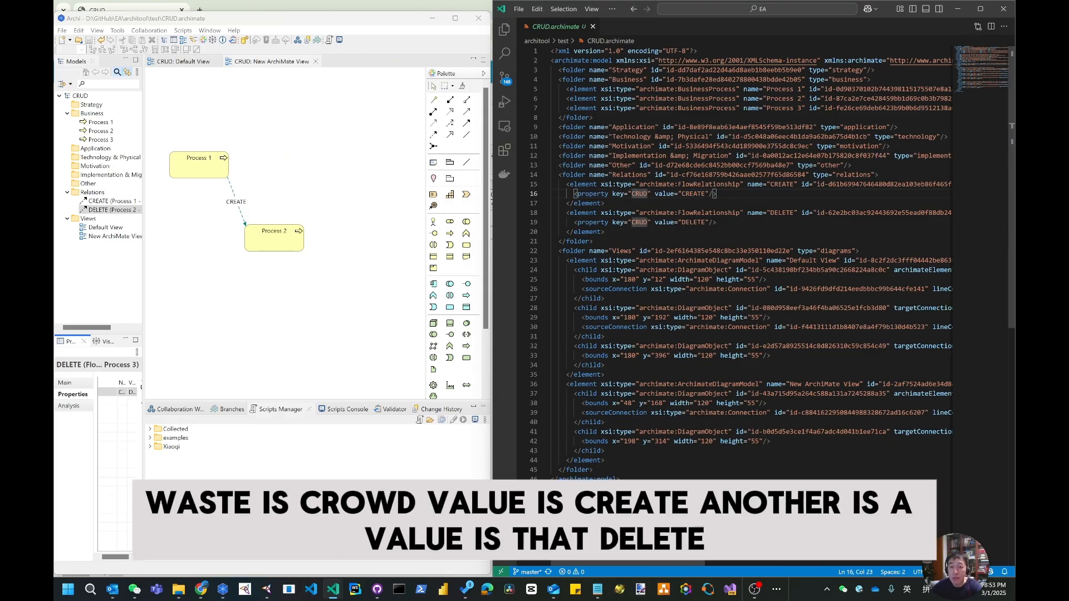
double_click(693, 193)
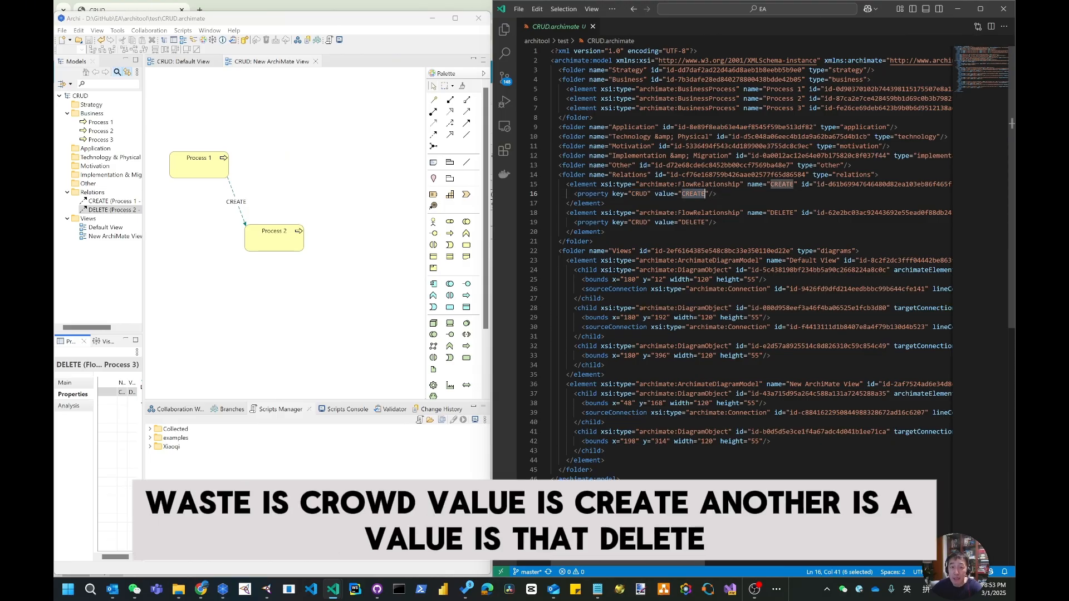
left_click(694, 222)
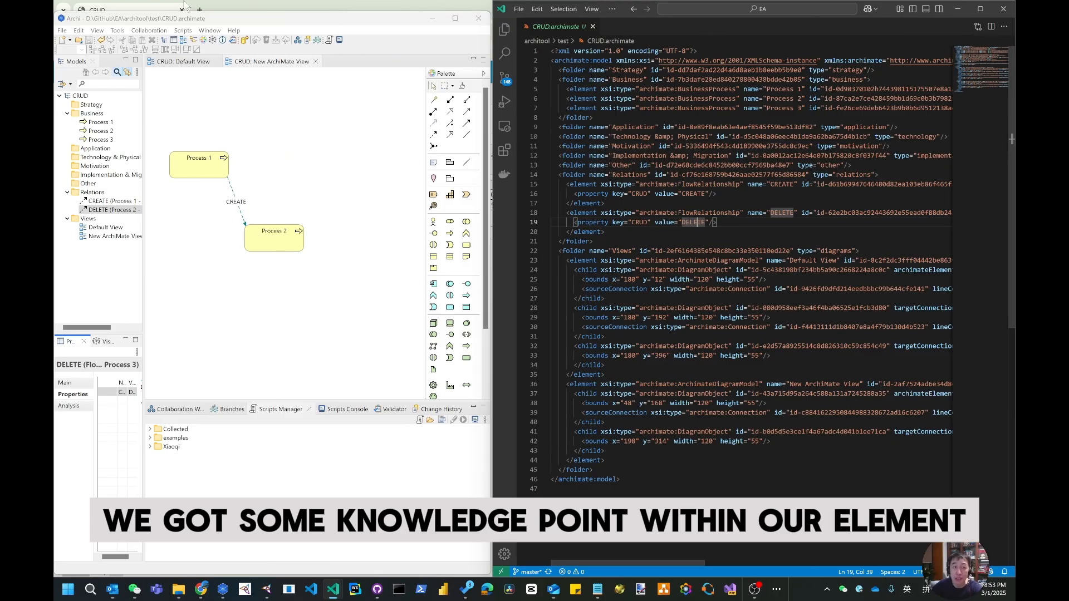
- Export the model from Archi as an HTML report into the existing test_html folder and close the older report page in the browser
left_click(62, 30)
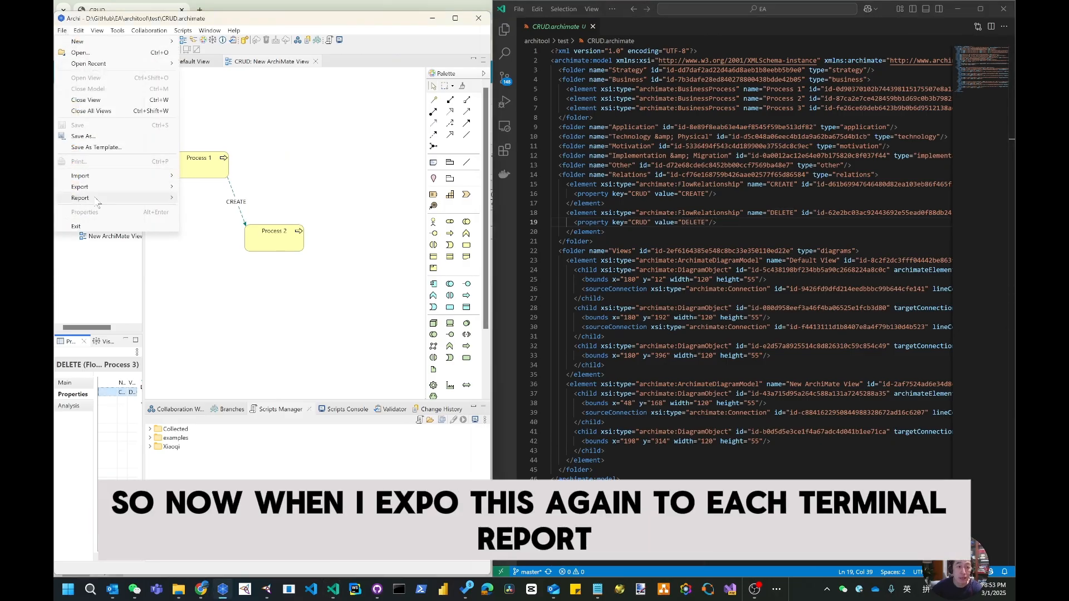
mouse_move(96, 198)
left_click(205, 209)
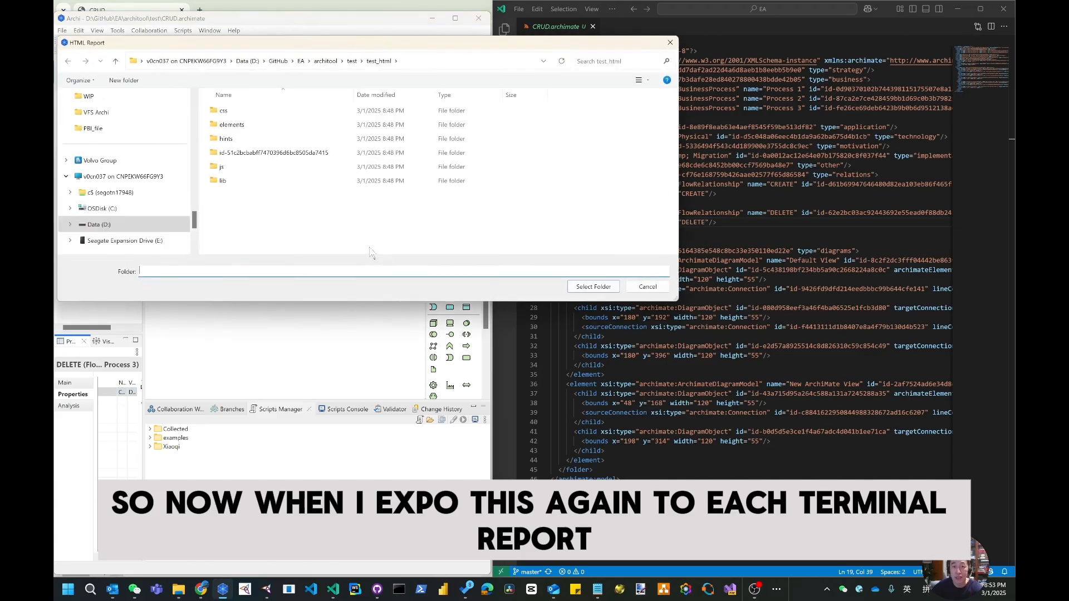
left_click(593, 287)
left_click(324, 302)
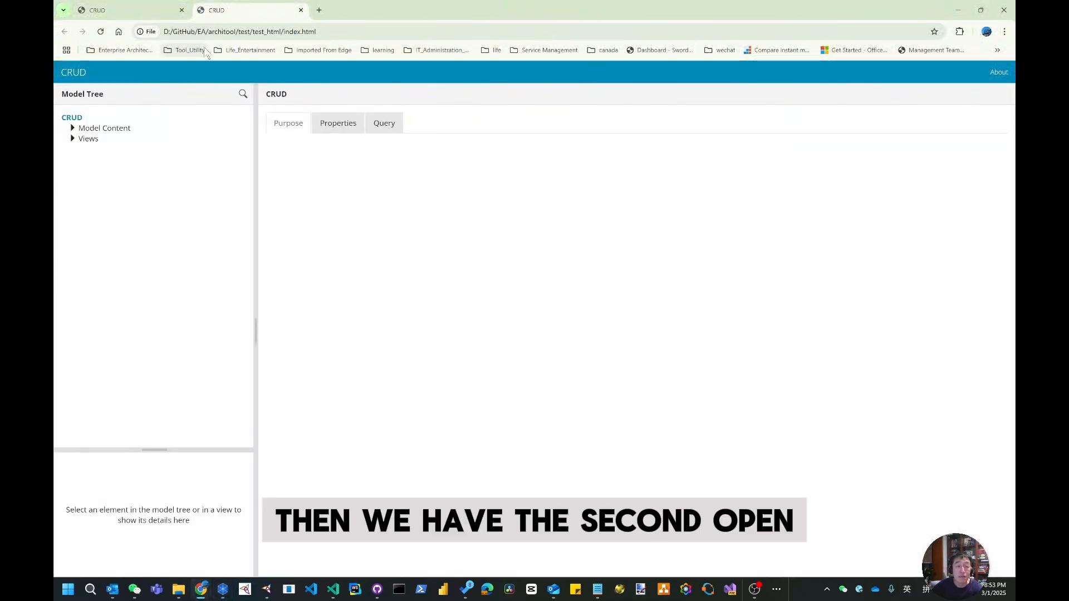
left_click(182, 10)
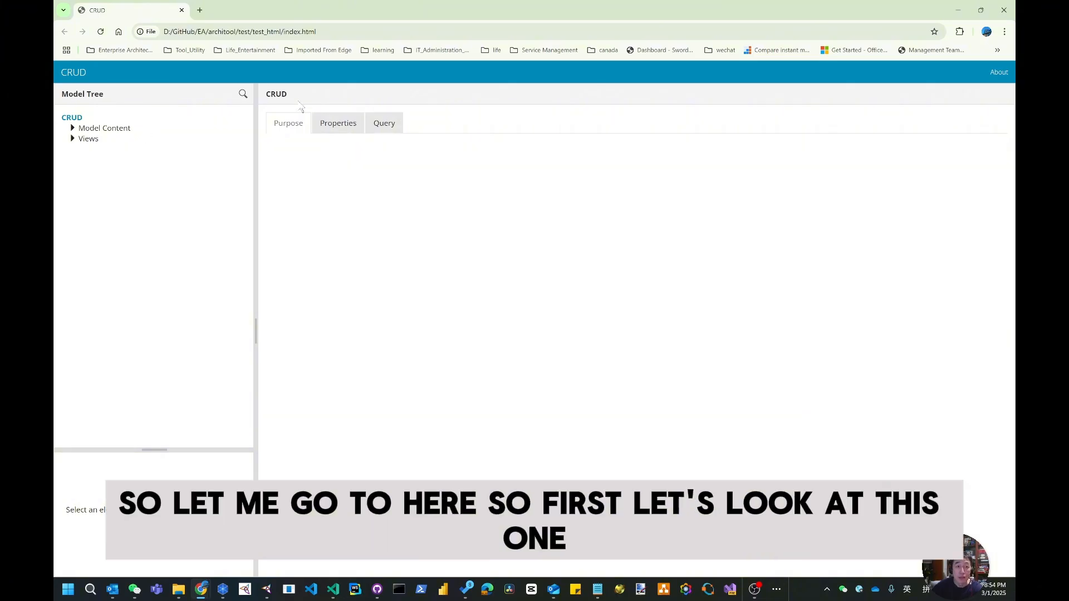
- Query the new report for all FlowRelationship entries with r.sourceid, sourceName, r.type, r.targetid and targetName
left_click(385, 126)
key("Down")
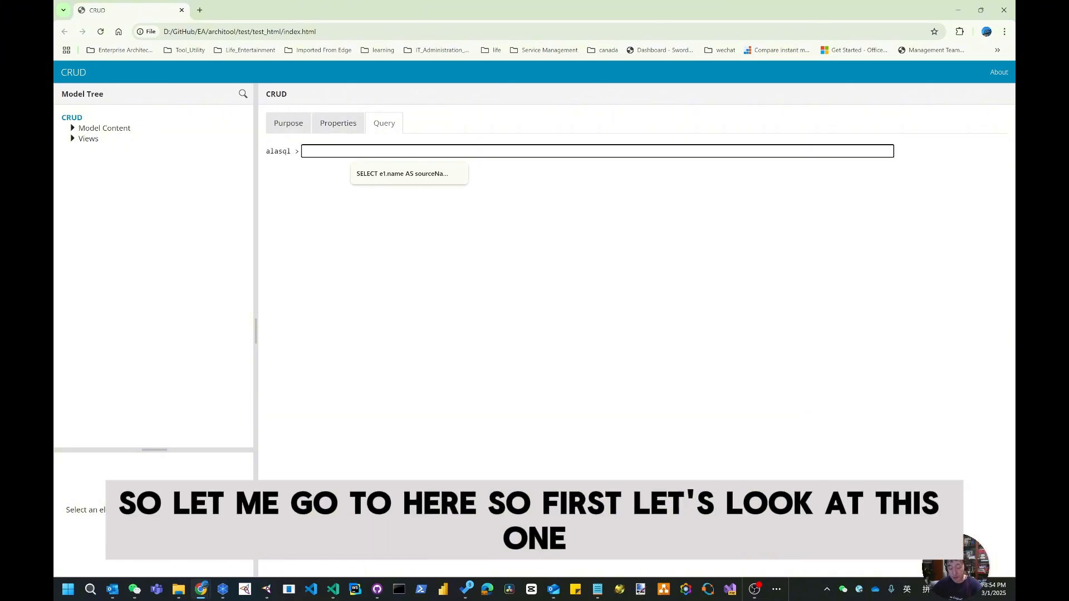
key("Down")
key("Return")
key("Return")
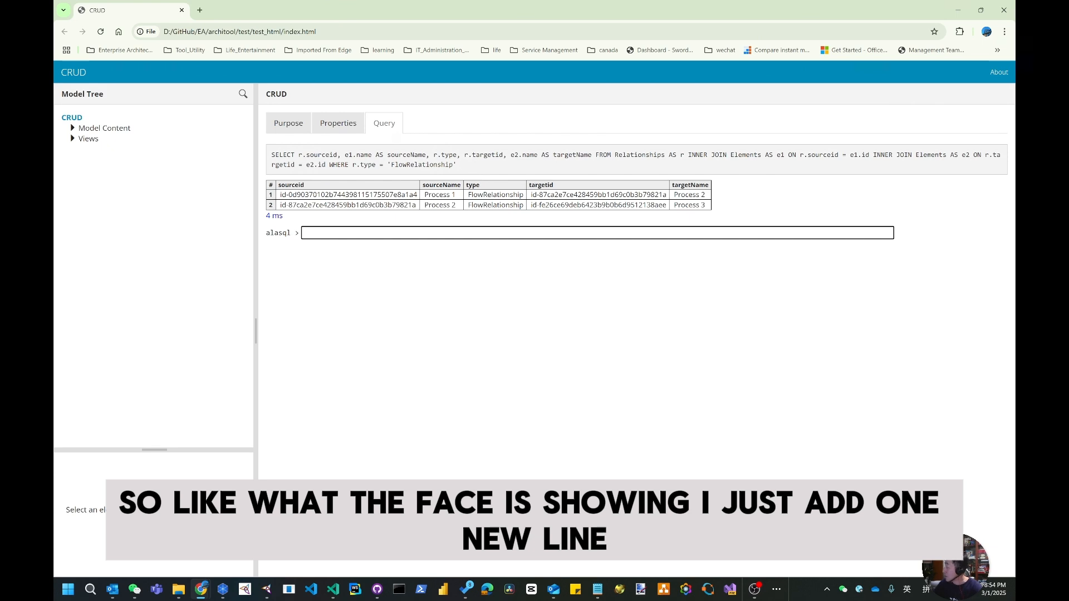
- Bring the flow relations query with properties from query.md in VS Code into the report's alasql prompt
key("alt+Tab")
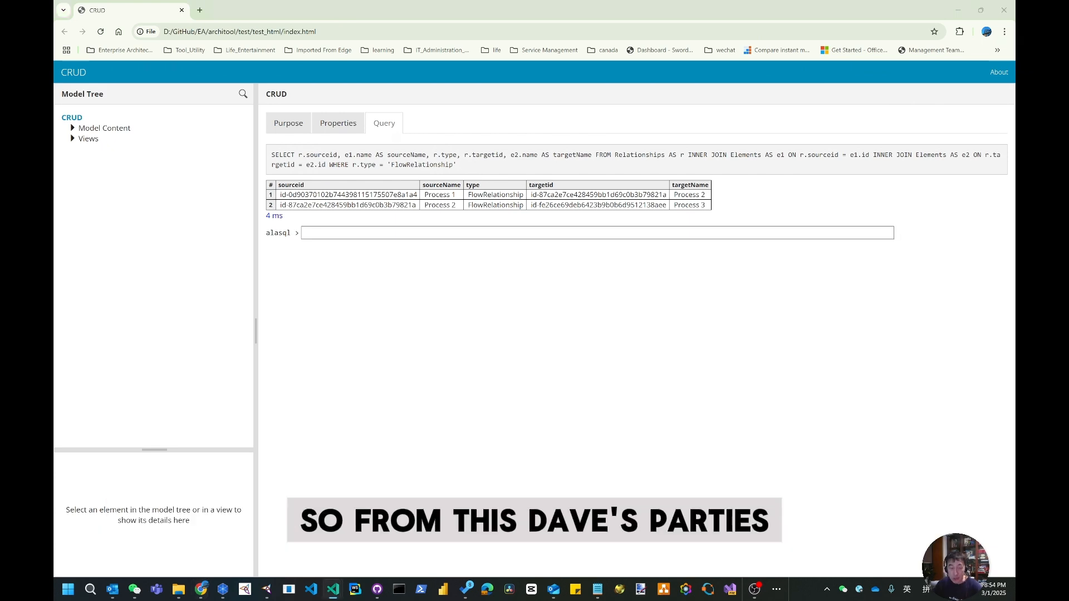
key("alt+Tab")
key("Down")
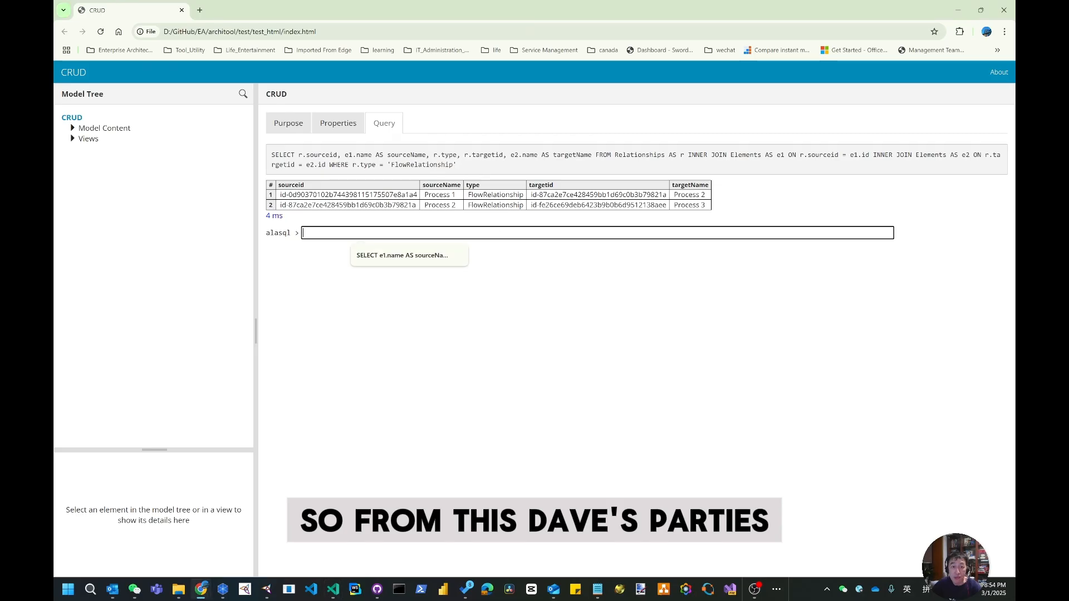
key("Return")
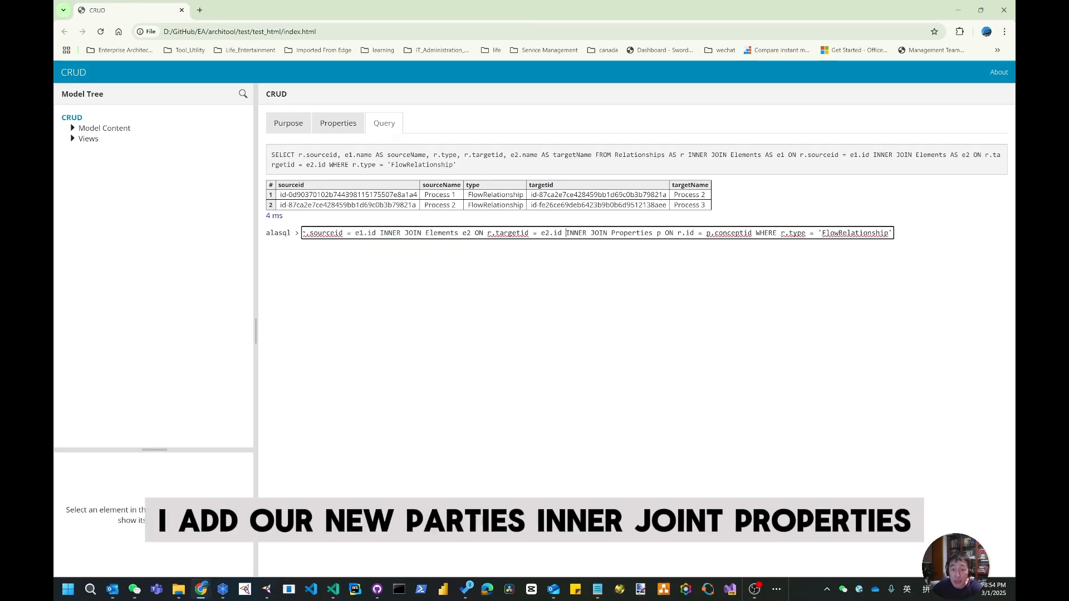
- Review the query's added "INNER JOIN Properties p ON r.id = p.conceptid" clause and its p.propvalue column by highlighting each
key("ctrl+shift+Right")
key("ctrl+shift+Right")
key("ctrl+shift+Right")
key("ctrl+shift+Right")
key("ctrl+shift+Right")
key("ctrl+shift+Right")
key("ctrl+shift+Right")
key("ctrl+shift+Right")
key("ctrl+shift+Right")
key("ctrl+shift+Right")
key("ctrl+shift+Right")
key("ctrl+shift+Right")
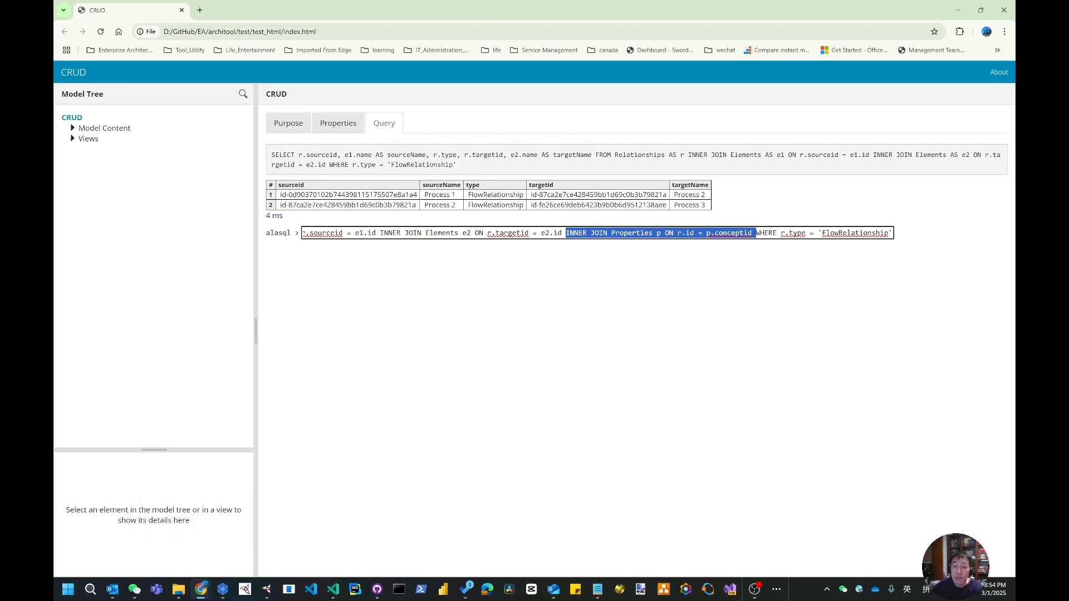
key("Left")
key("Home")
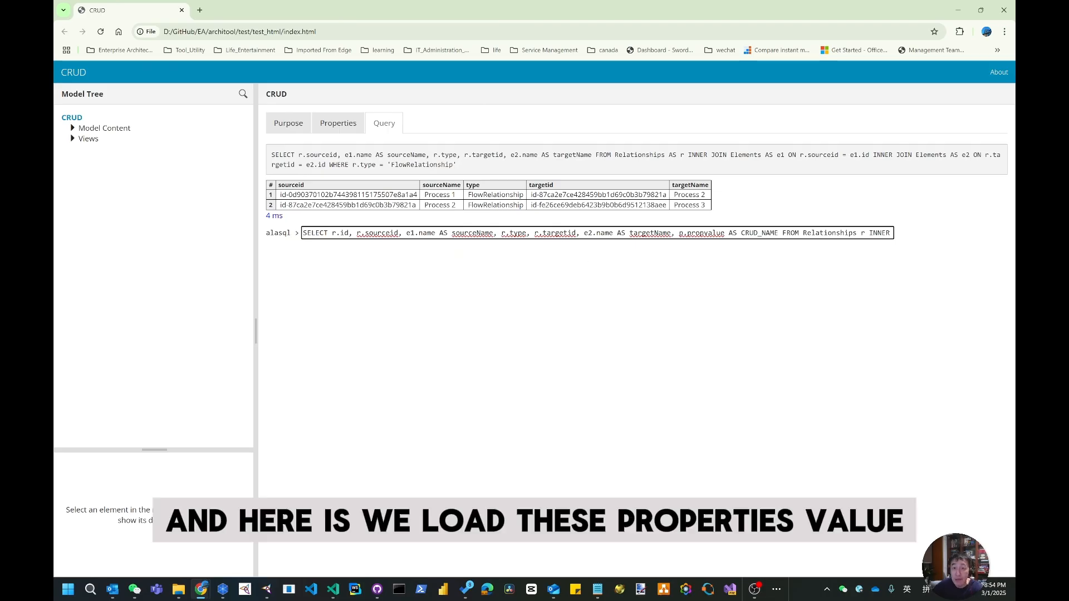
key("shift+Right")
key("shift+Right")
key("shift+Right")
key("shift+Right")
key("shift+Right")
key("shift+Right")
key("shift+Right")
key("shift+Right")
key("shift+Right")
key("shift+Right")
key("shift+Right")
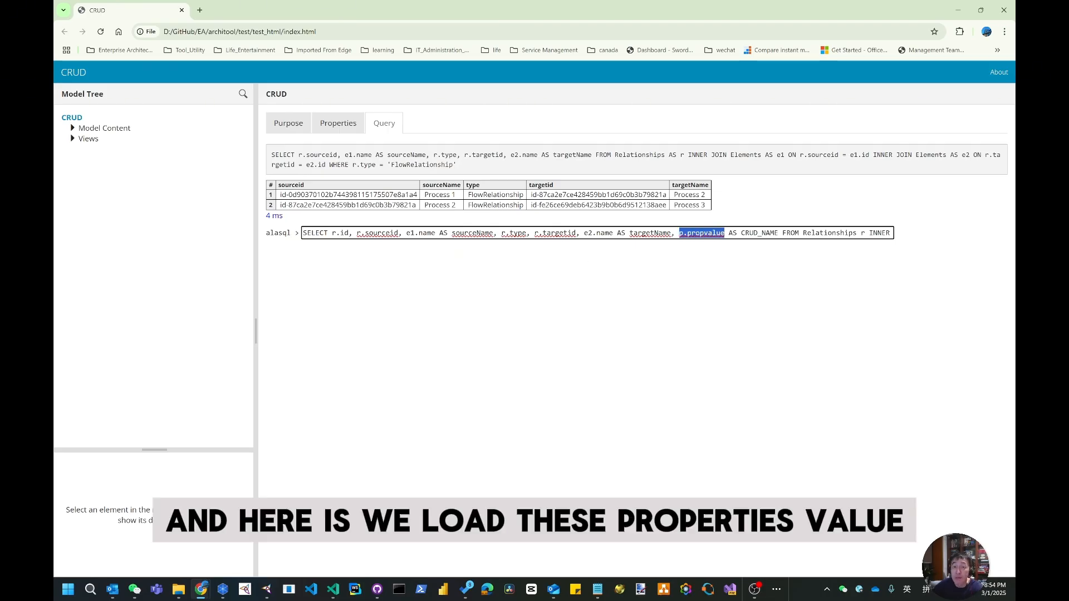
- Run the extended query that returns p.propvalue AS CRUD_NAME for the flow relationships, and highlight that alias in the executed statement
left_click(729, 233)
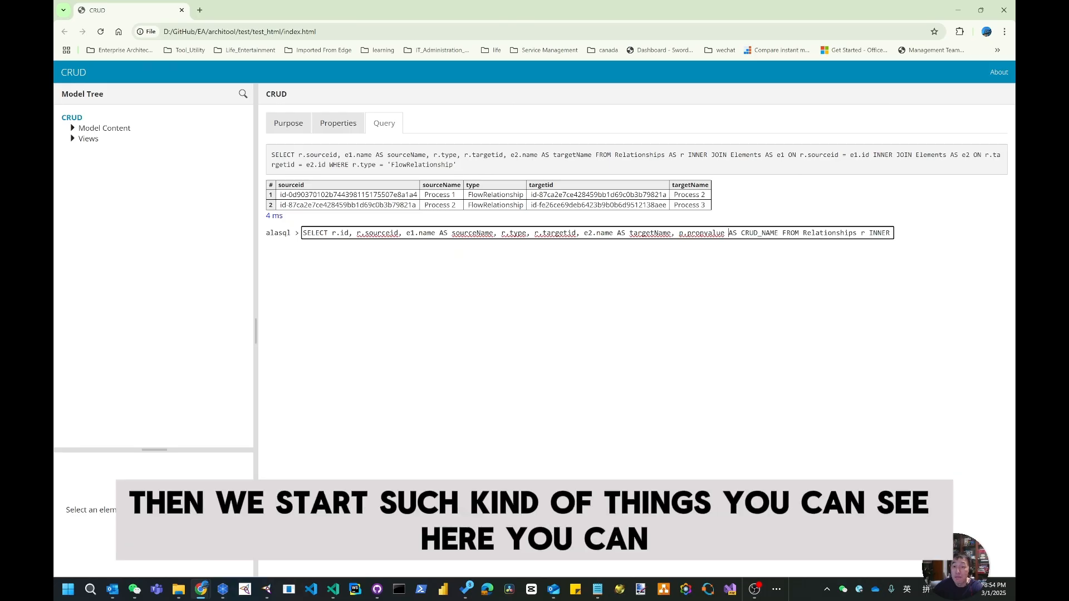
key("Return")
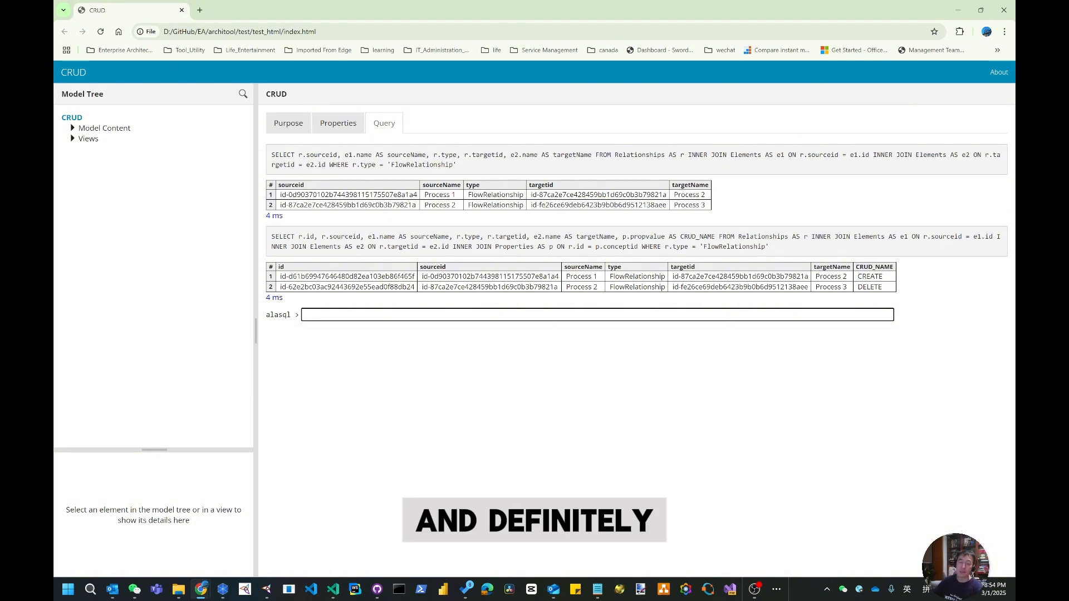
left_click_drag(685, 237, 715, 237)
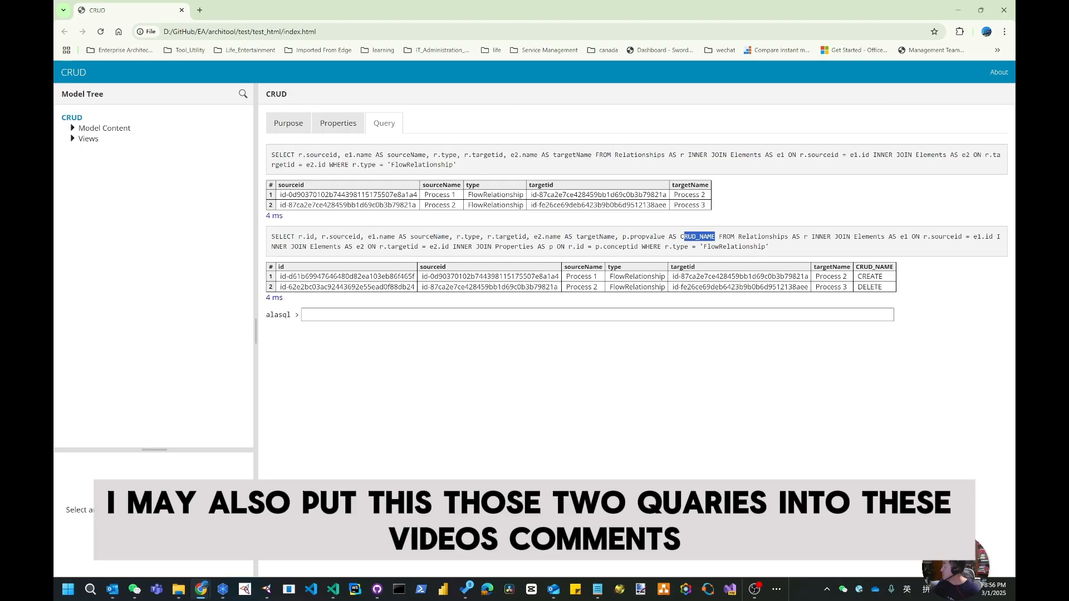
- Check the two saved flow relation queries in query.md in VS Code, then switch to the slide with the original question
key("alt+Tab")
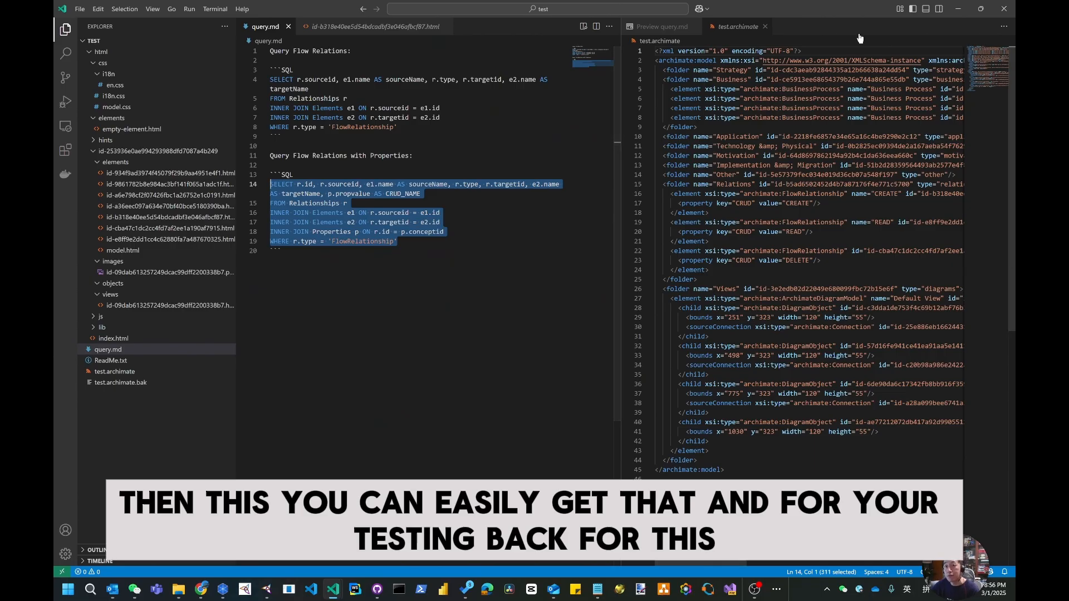
key("alt+Tab")
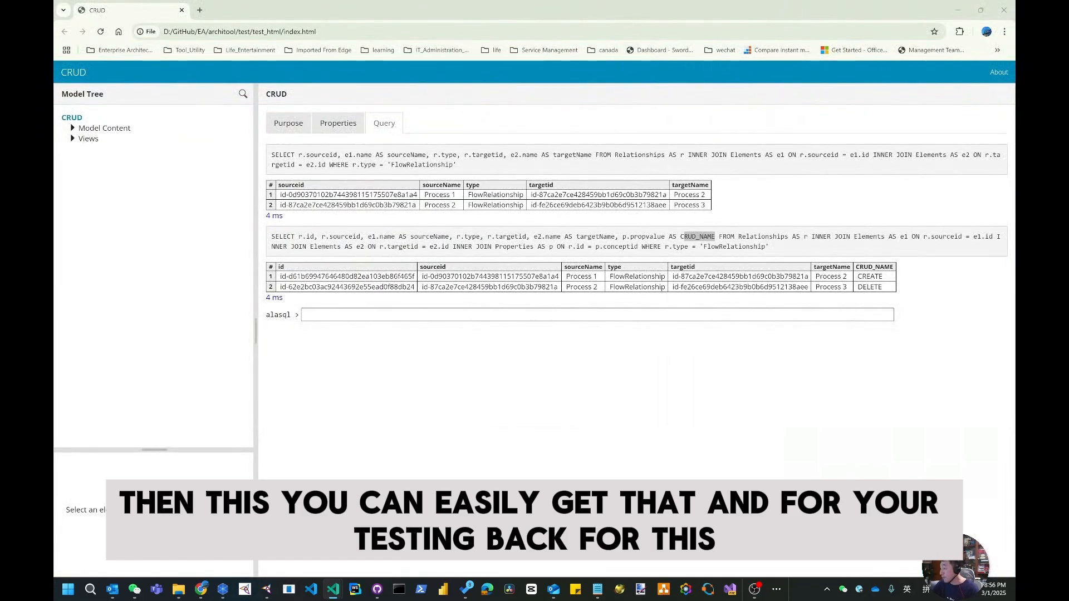
key("alt+Tab")
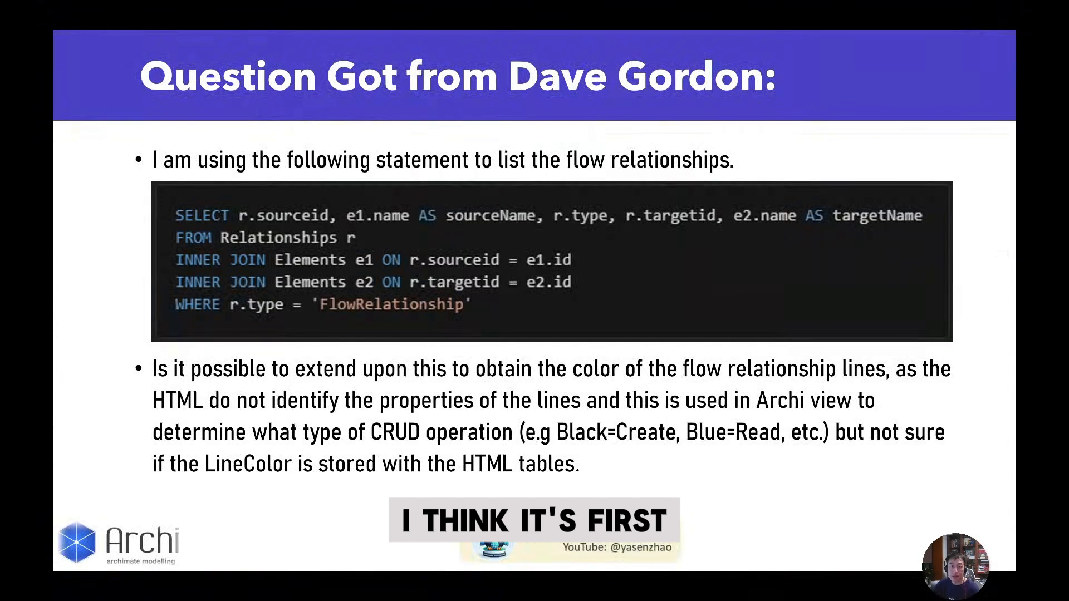